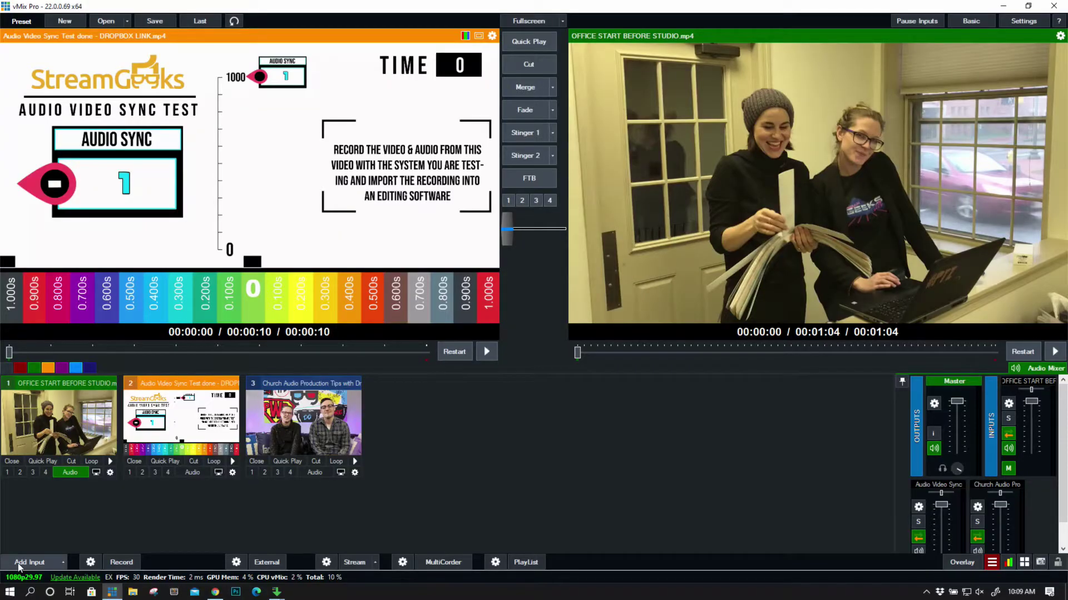
# Add a Video Call input, switching between Connect to Call and Host a Call
pyautogui.click(24, 563)
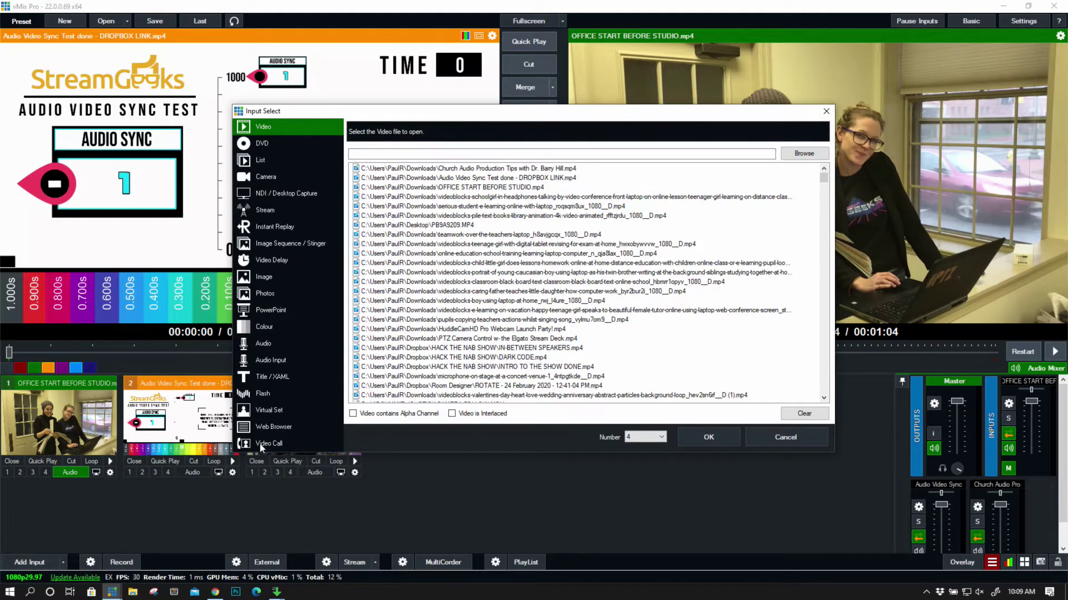
pyautogui.click(259, 444)
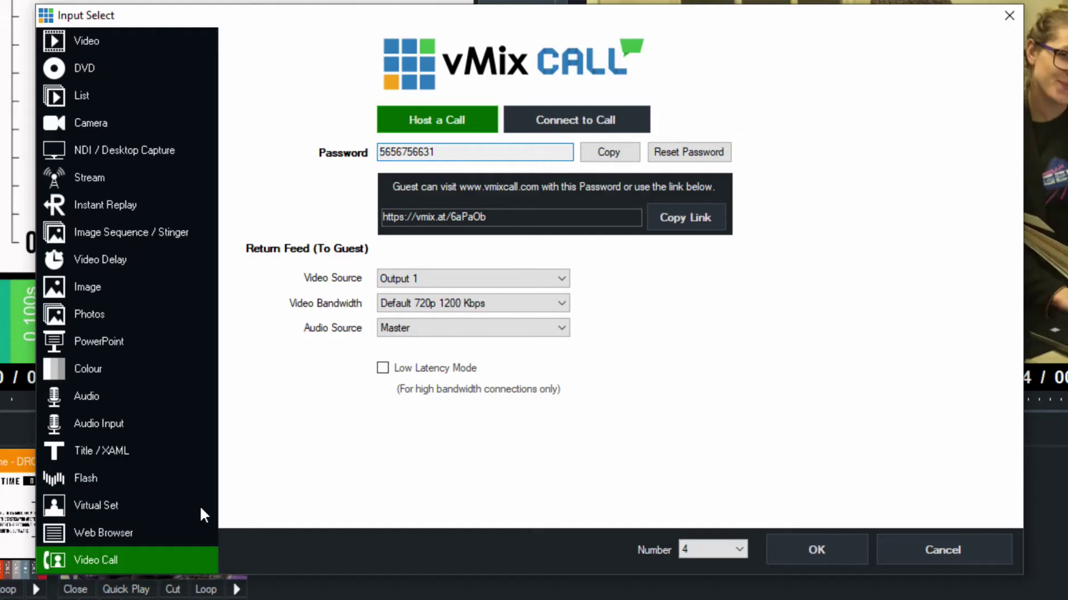
pyautogui.click(605, 118)
pyautogui.click(463, 119)
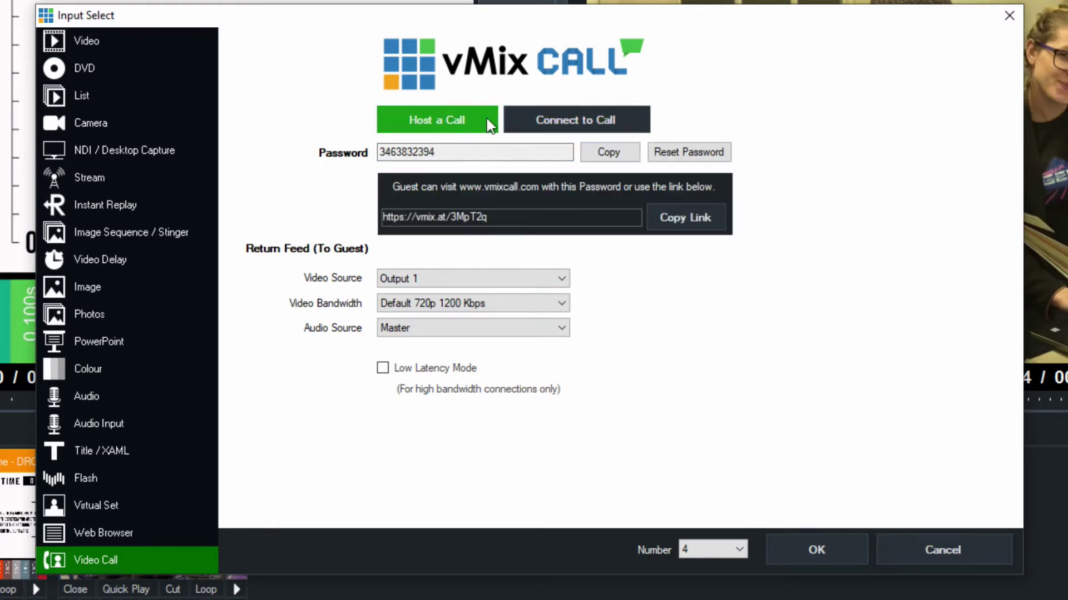
pyautogui.click(579, 114)
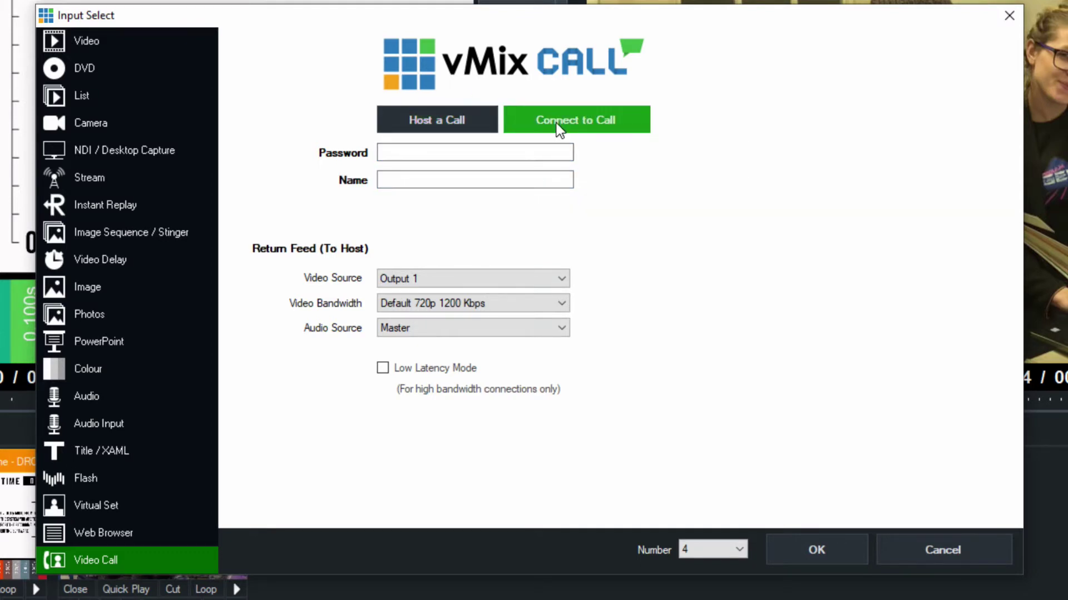
pyautogui.click(452, 122)
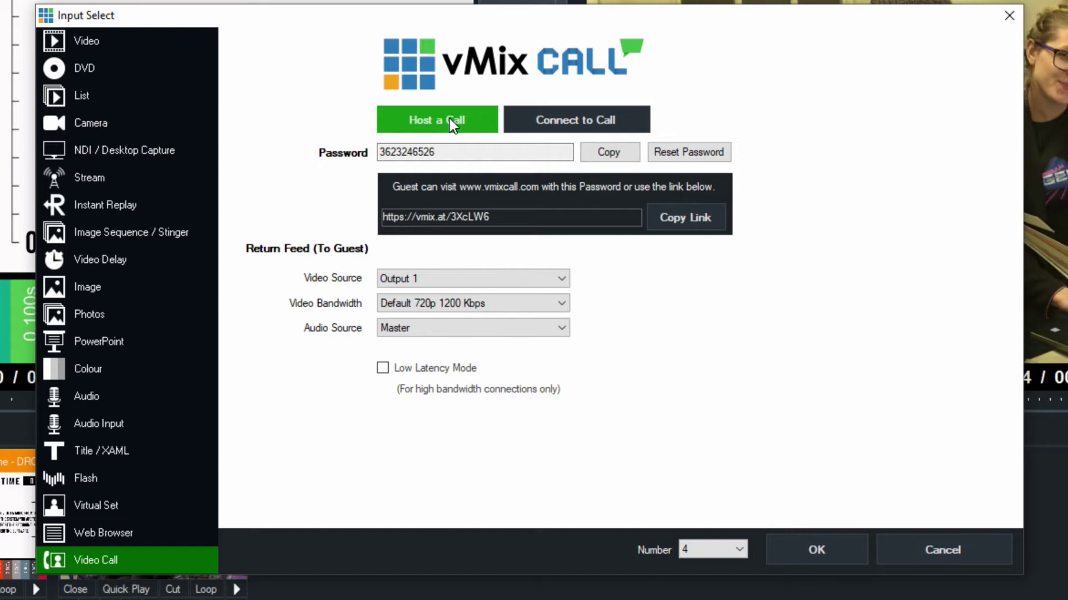
# Look at the Connect to Call password field, then settle on Host a Call
pyautogui.click(574, 122)
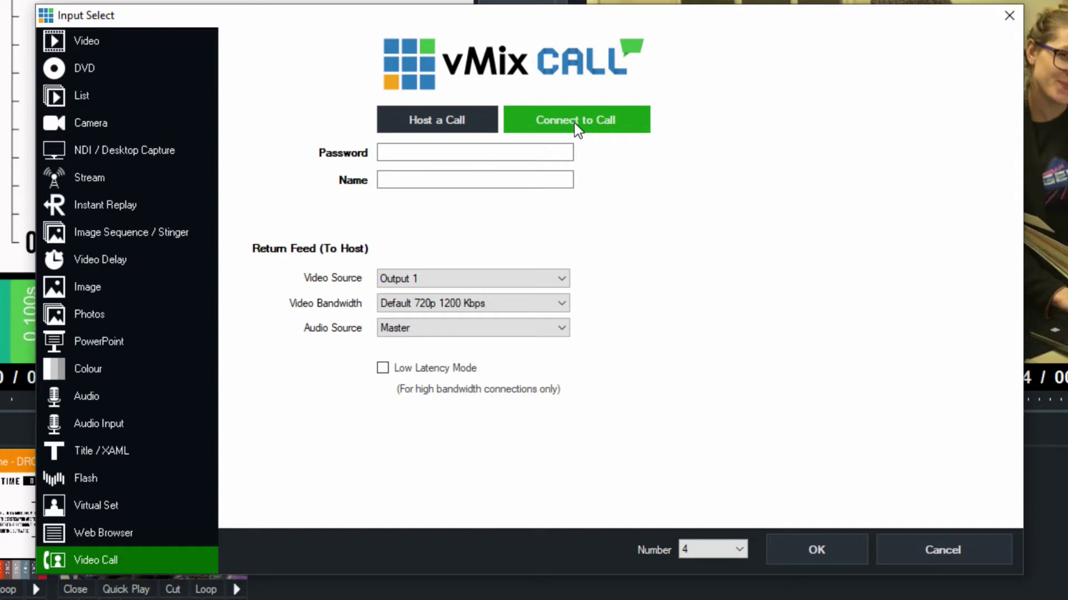
pyautogui.click(574, 122)
pyautogui.click(546, 153)
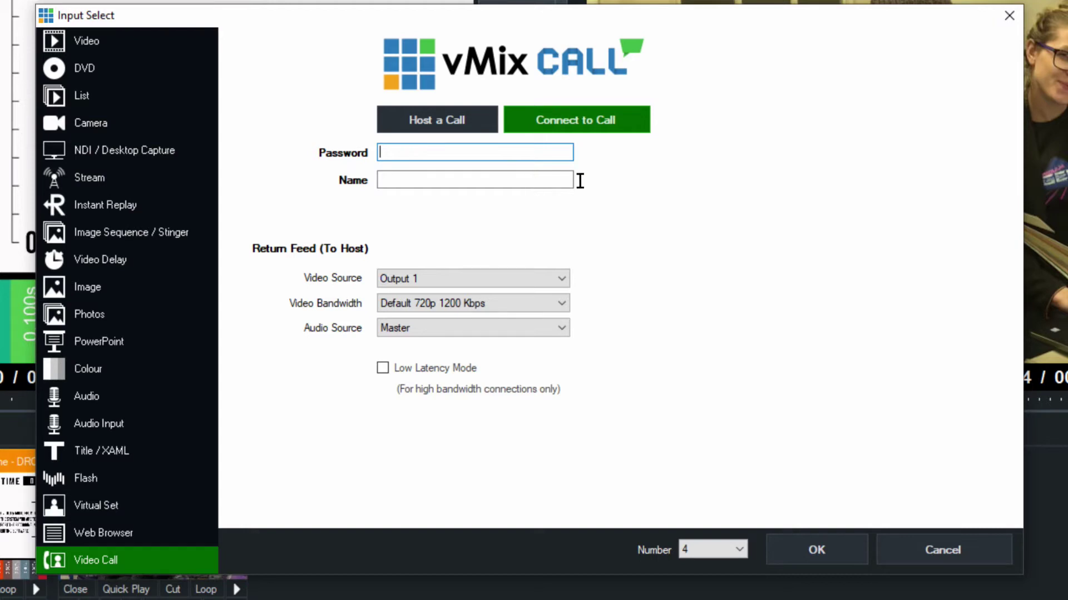
pyautogui.click(454, 115)
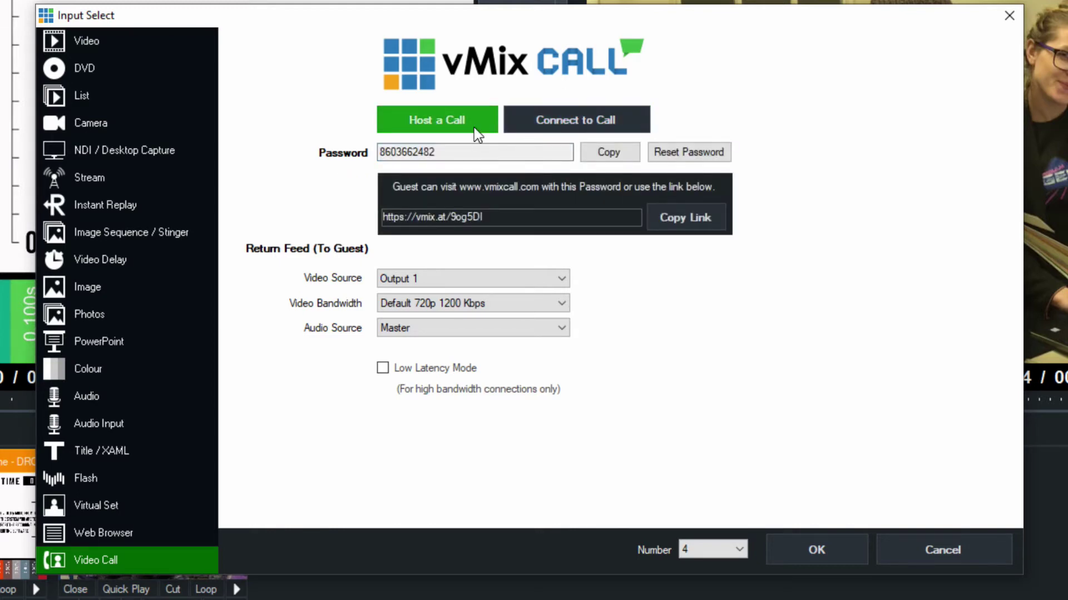
pyautogui.click(608, 152)
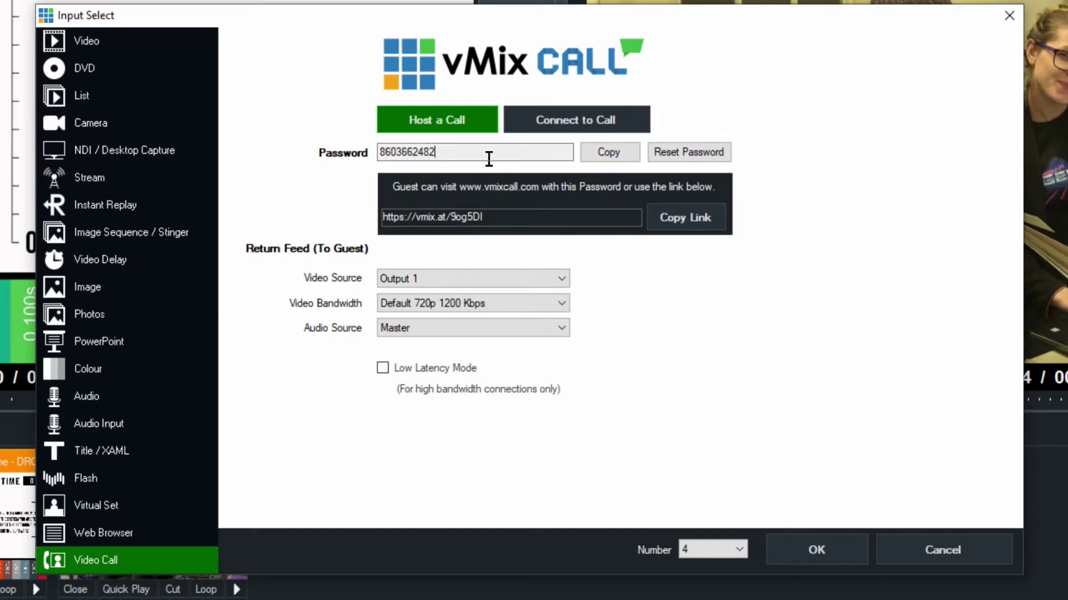
pyautogui.moveTo(444, 152); pyautogui.dragTo(369, 149)
pyautogui.click(666, 215)
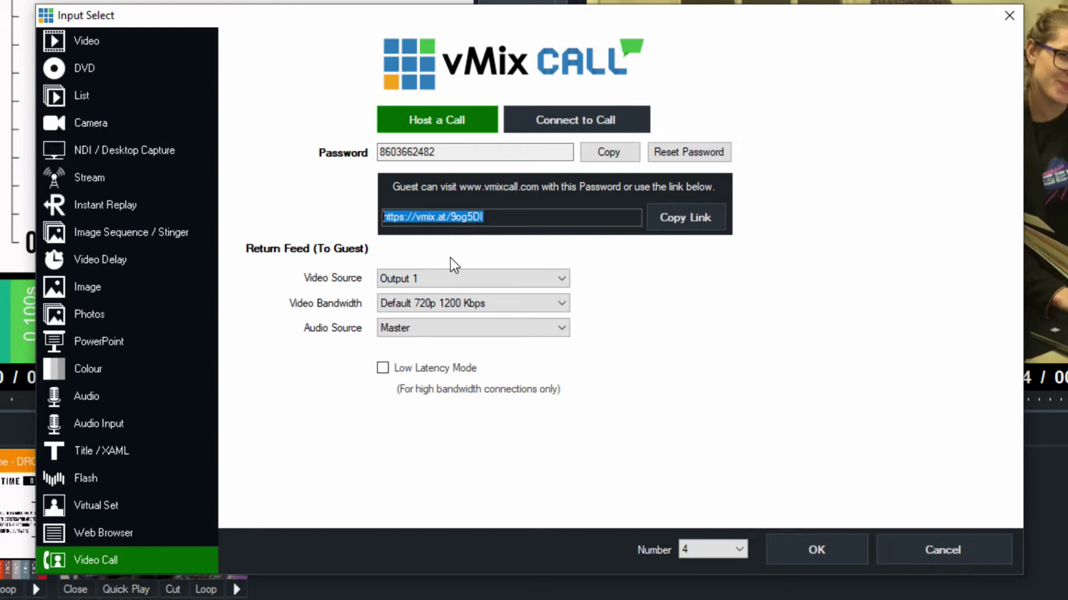
pyautogui.click(443, 278)
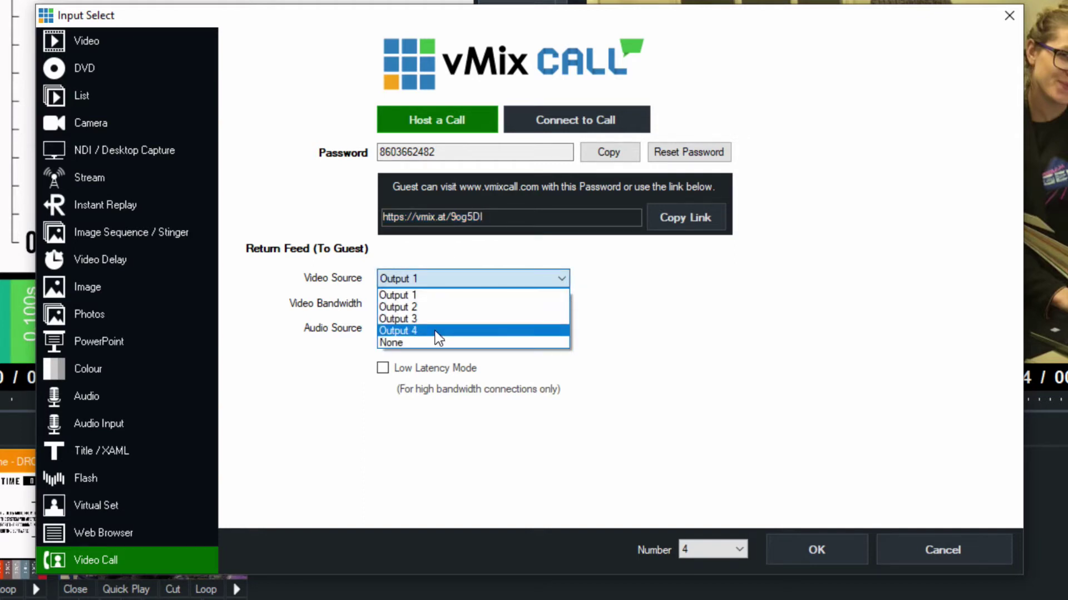
pyautogui.click(464, 298)
pyautogui.click(493, 282)
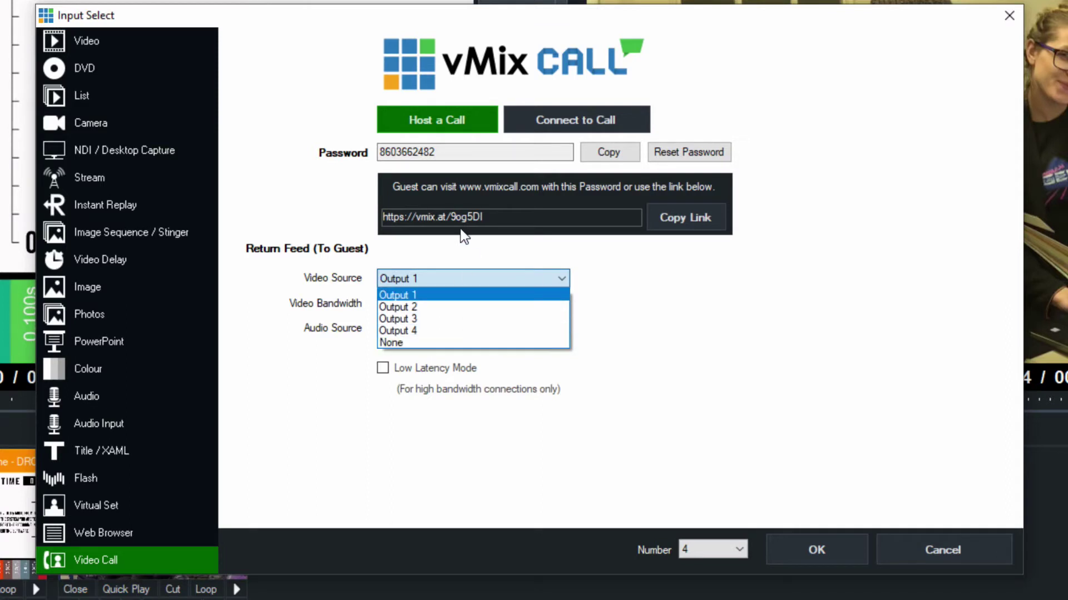
pyautogui.click(612, 247)
pyautogui.click(519, 299)
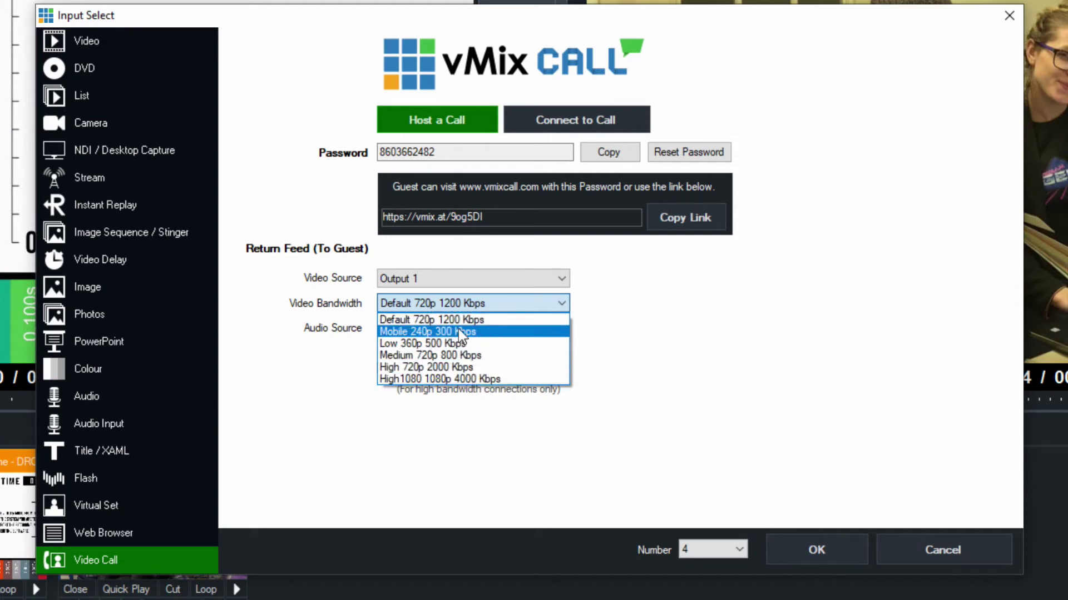
pyautogui.click(416, 320)
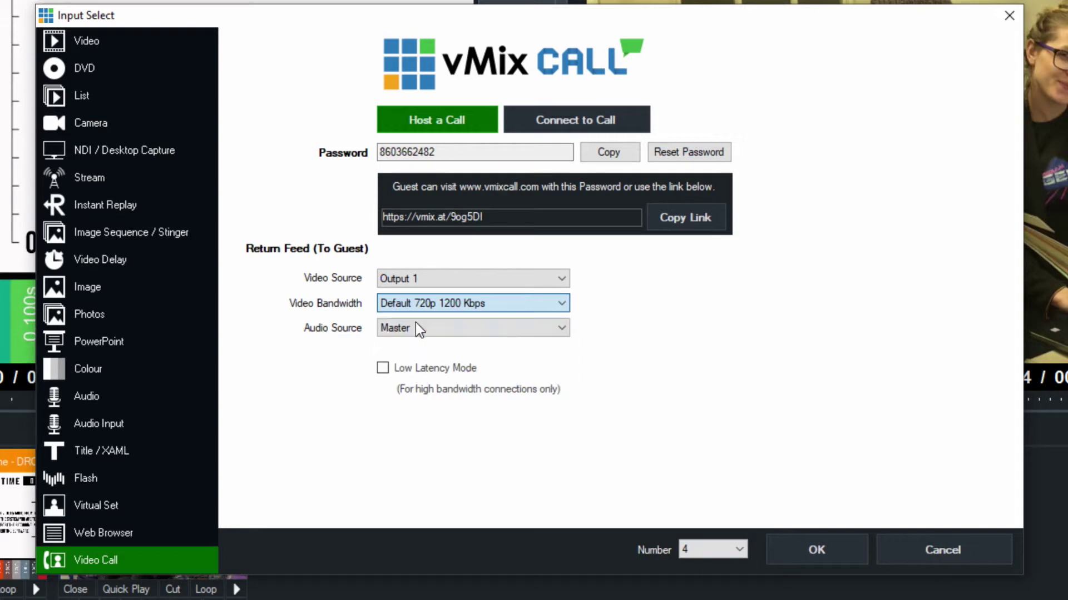
pyautogui.click(443, 304)
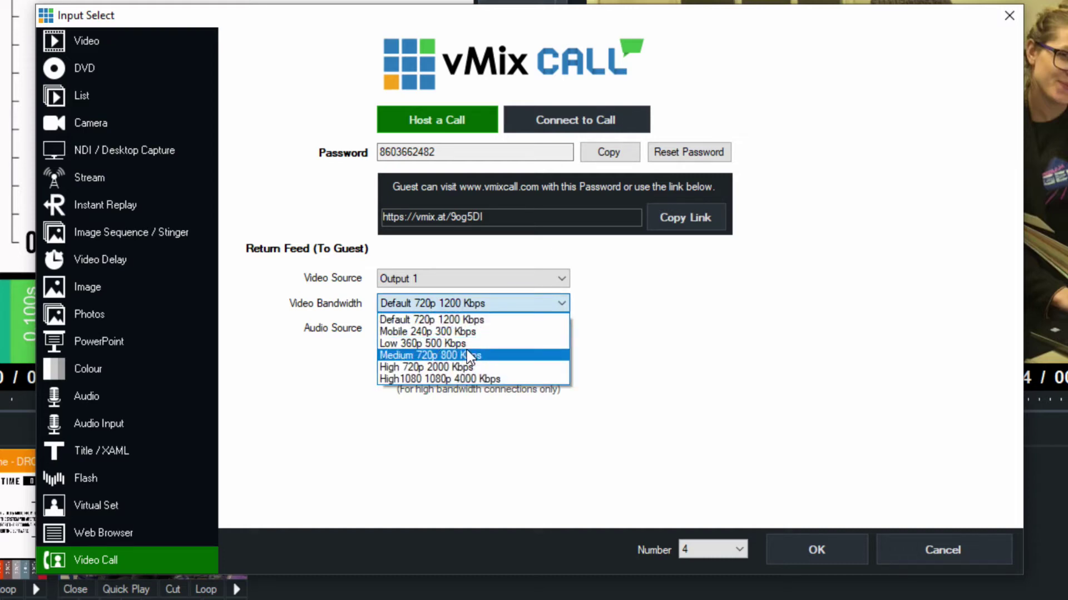
pyautogui.click(461, 379)
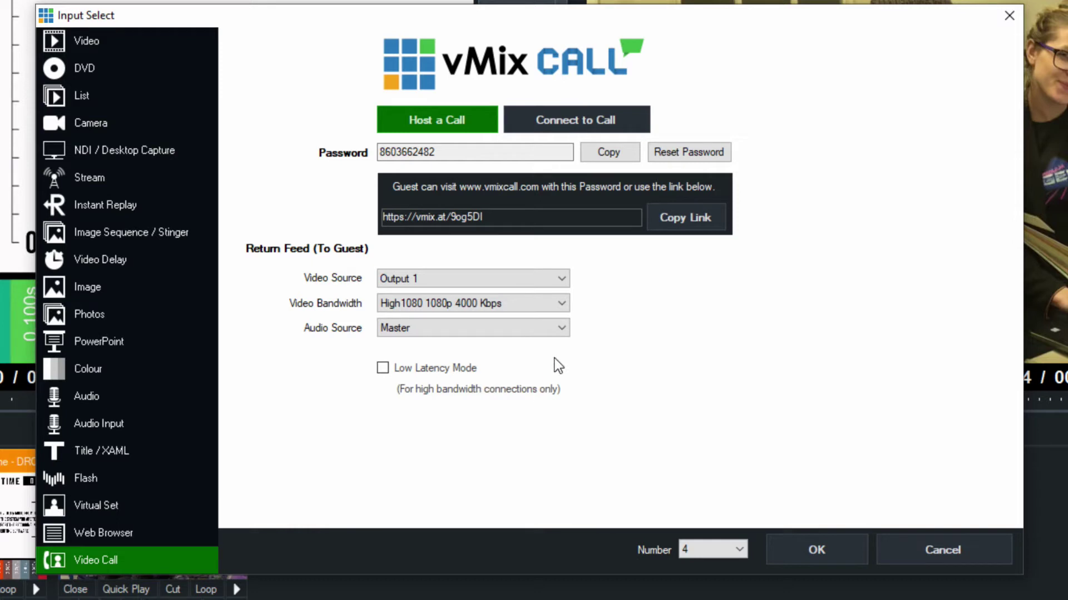
pyautogui.click(540, 303)
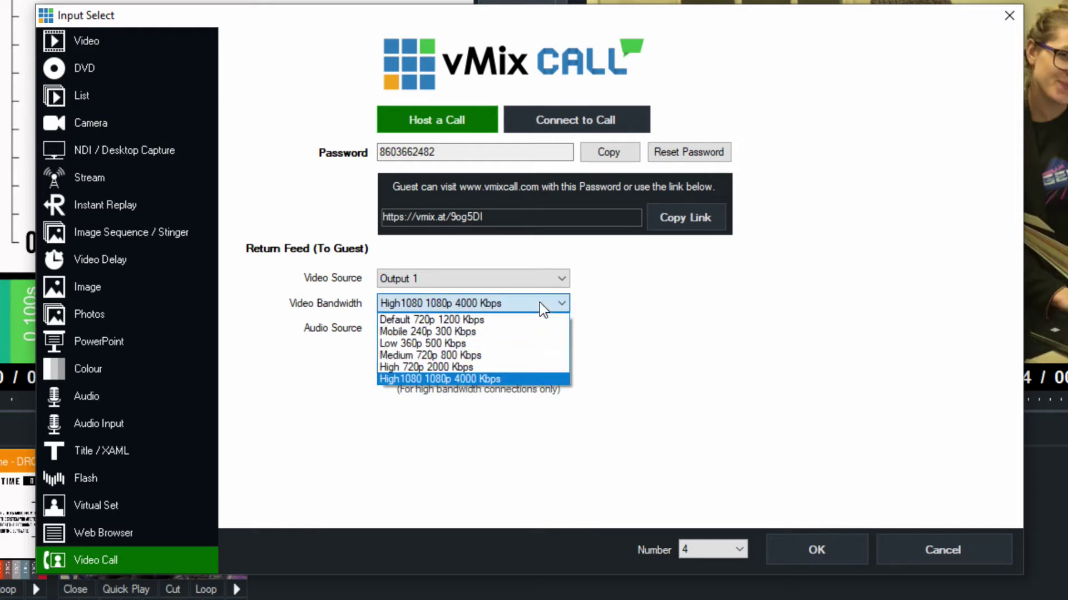
pyautogui.click(524, 378)
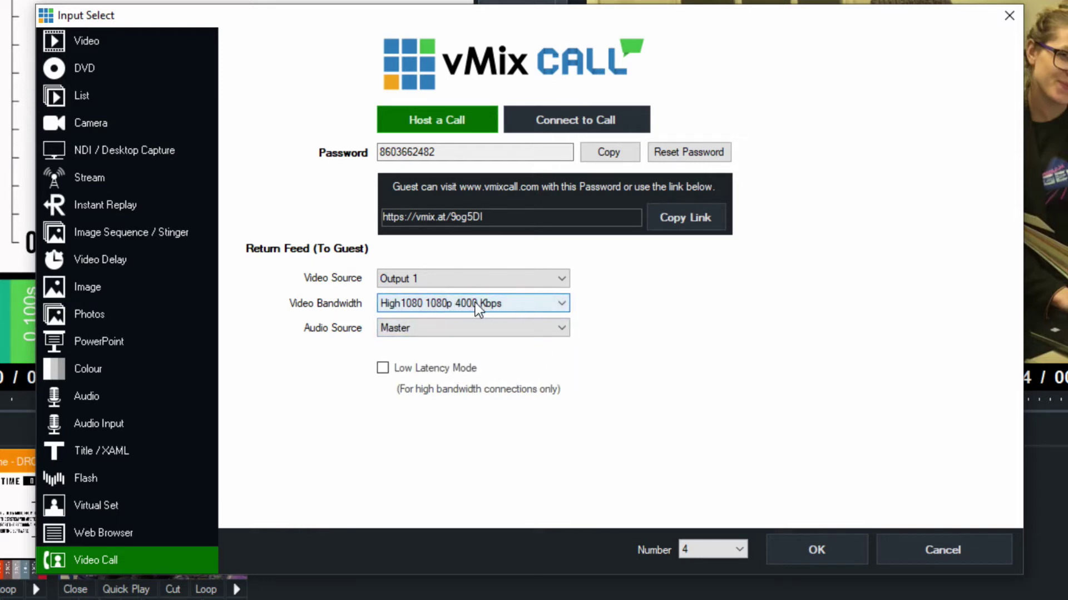
pyautogui.click(443, 327)
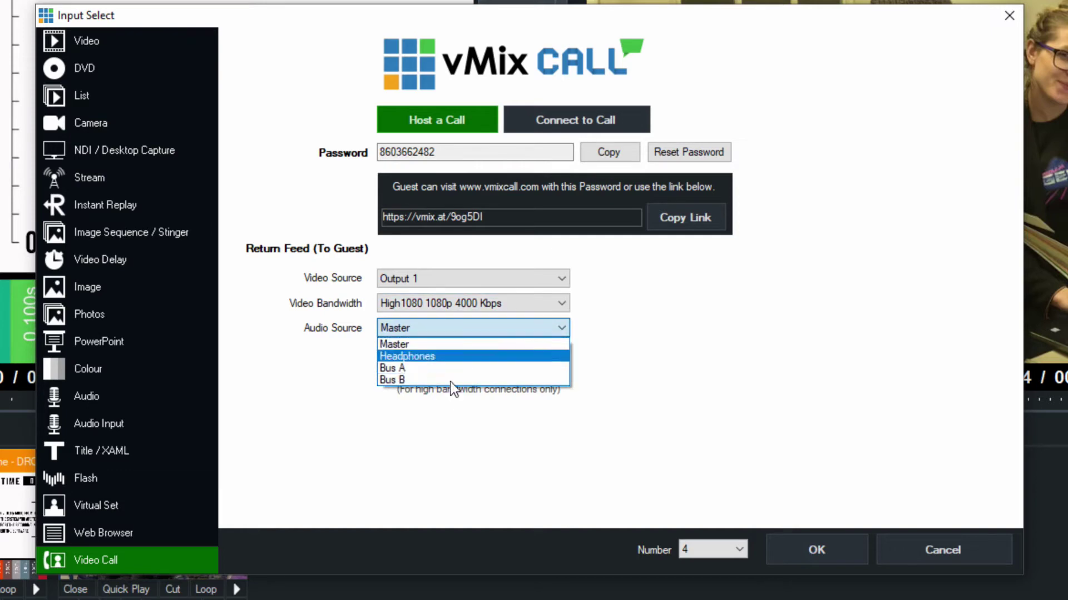
pyautogui.click(411, 344)
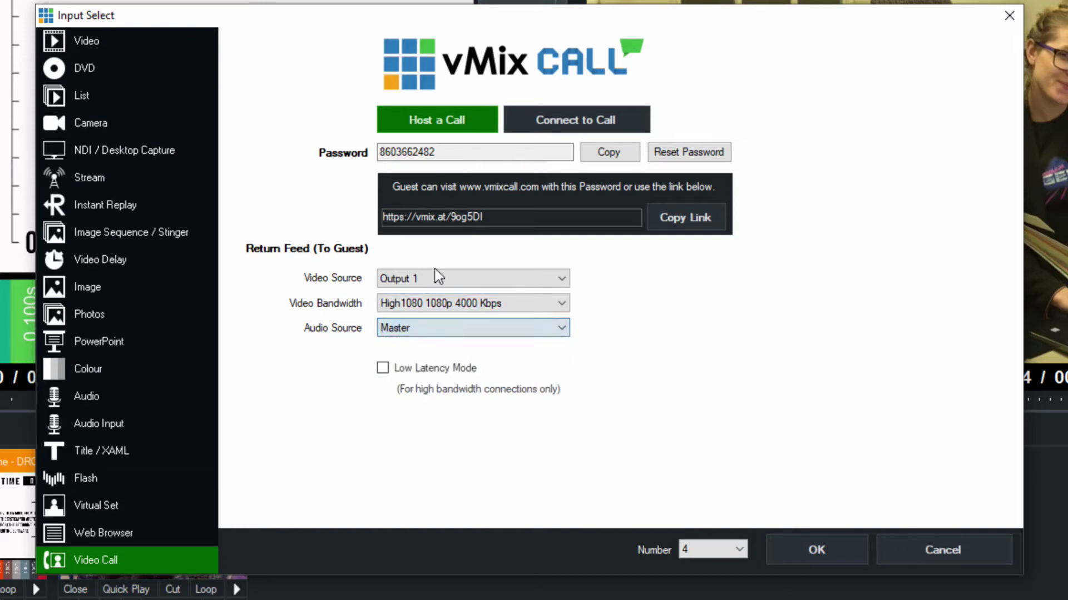
pyautogui.click(425, 373)
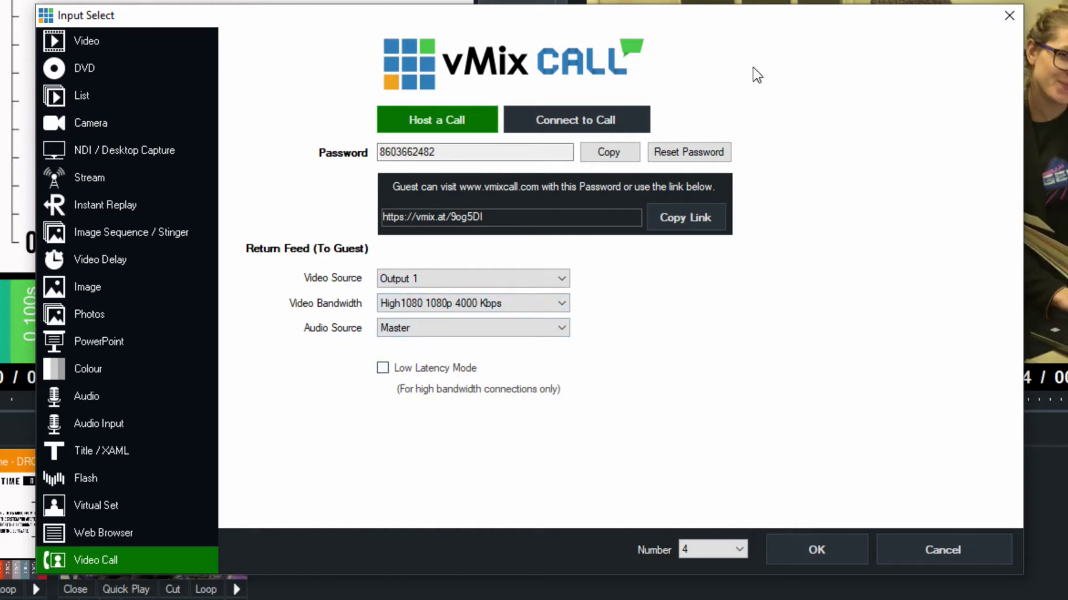
# Set the return feed bandwidth back to Default 720p 1200 Kbps and check the call password
pyautogui.click(505, 303)
pyautogui.click(531, 317)
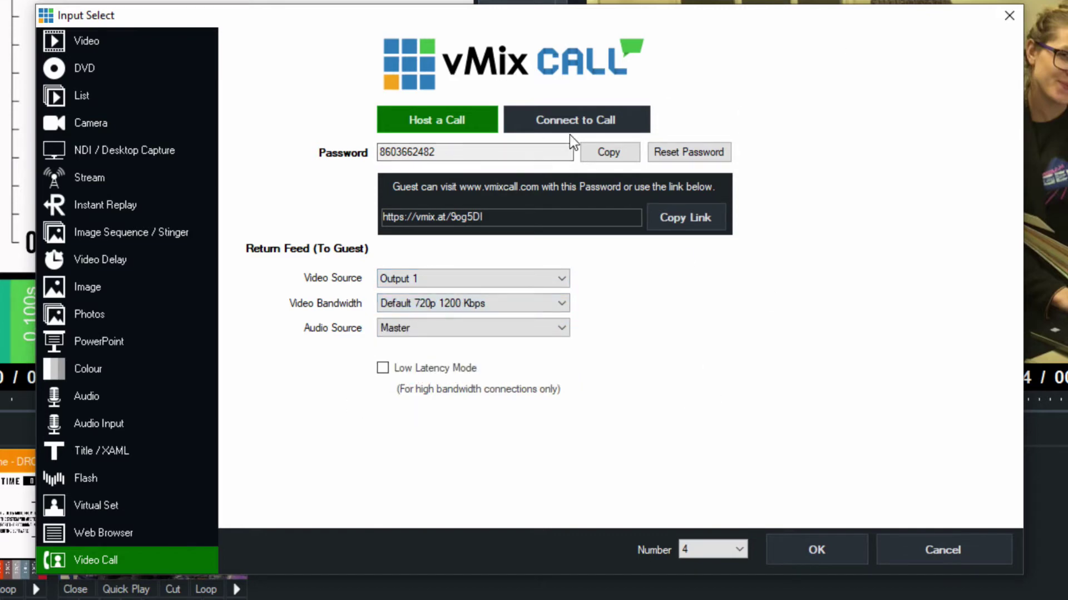
pyautogui.moveTo(440, 147); pyautogui.dragTo(278, 144)
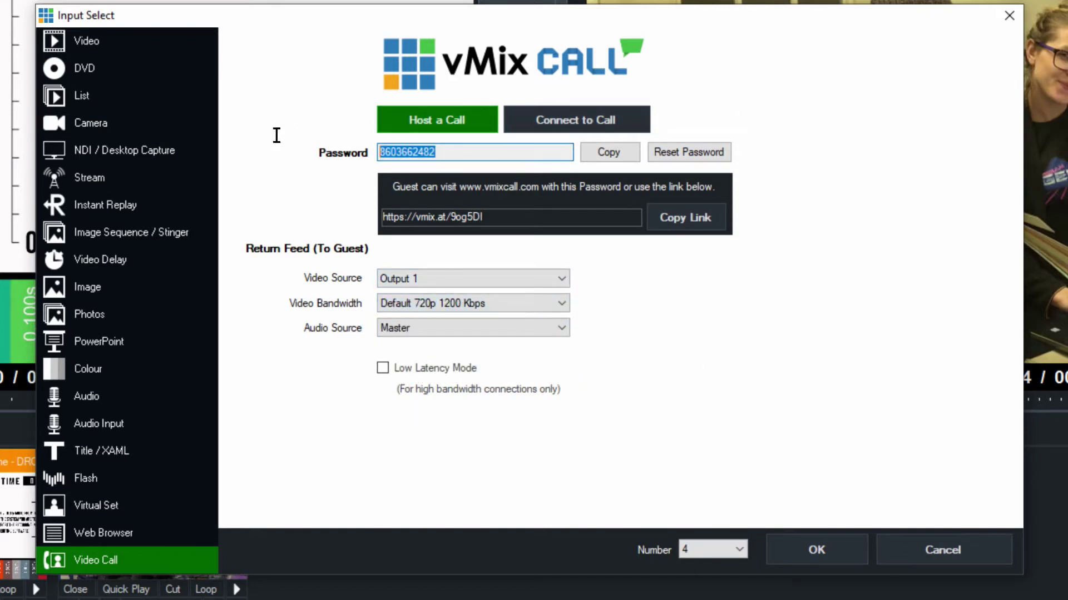
pyautogui.click(428, 152)
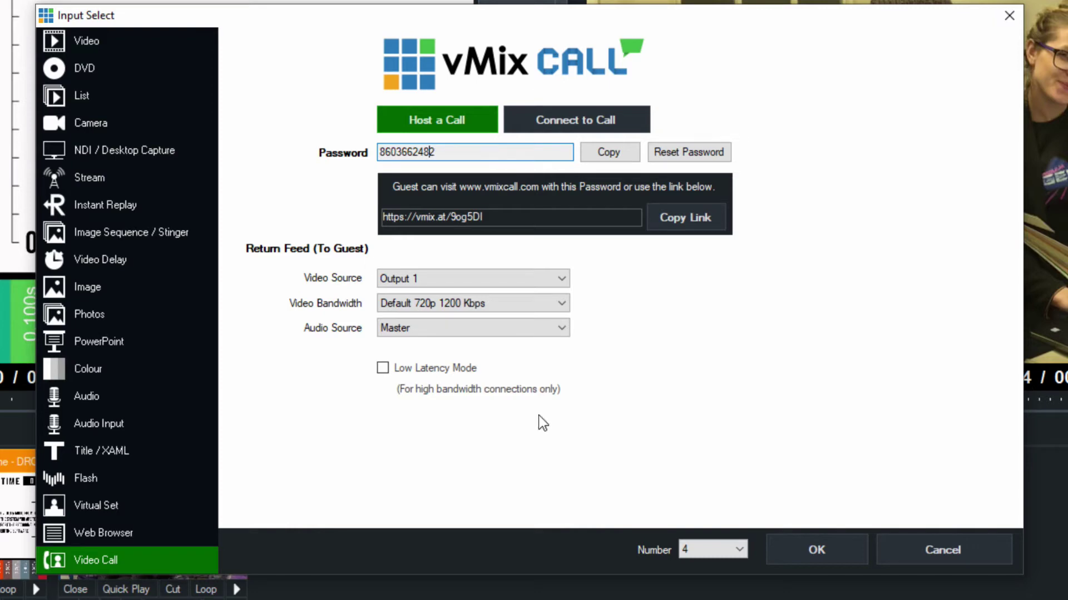
# Create the host call as input 4 and select the password digits in its name
pyautogui.click(807, 542)
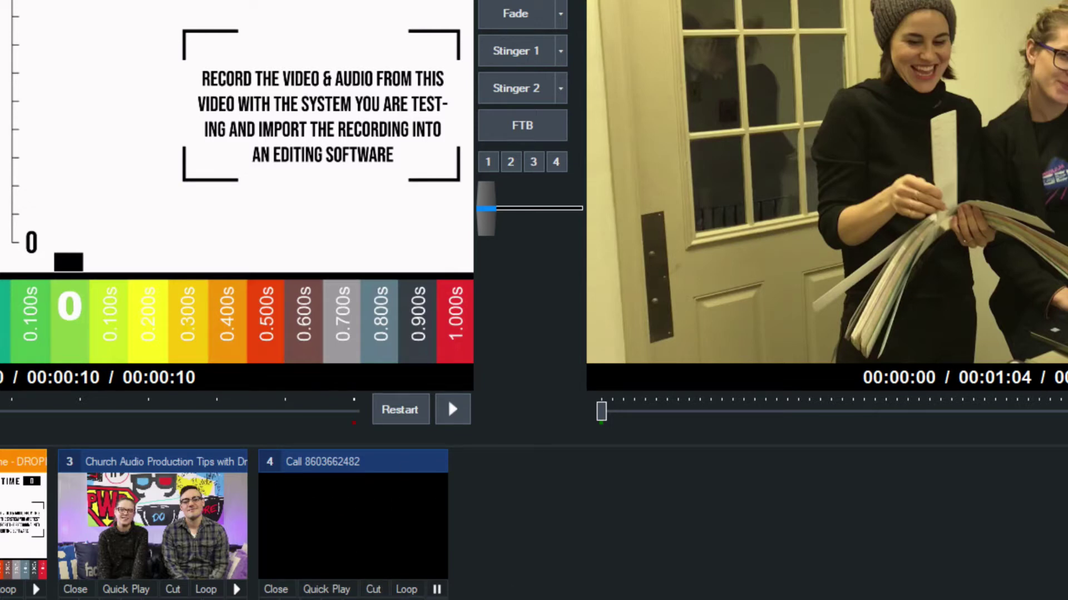
pyautogui.click(333, 462)
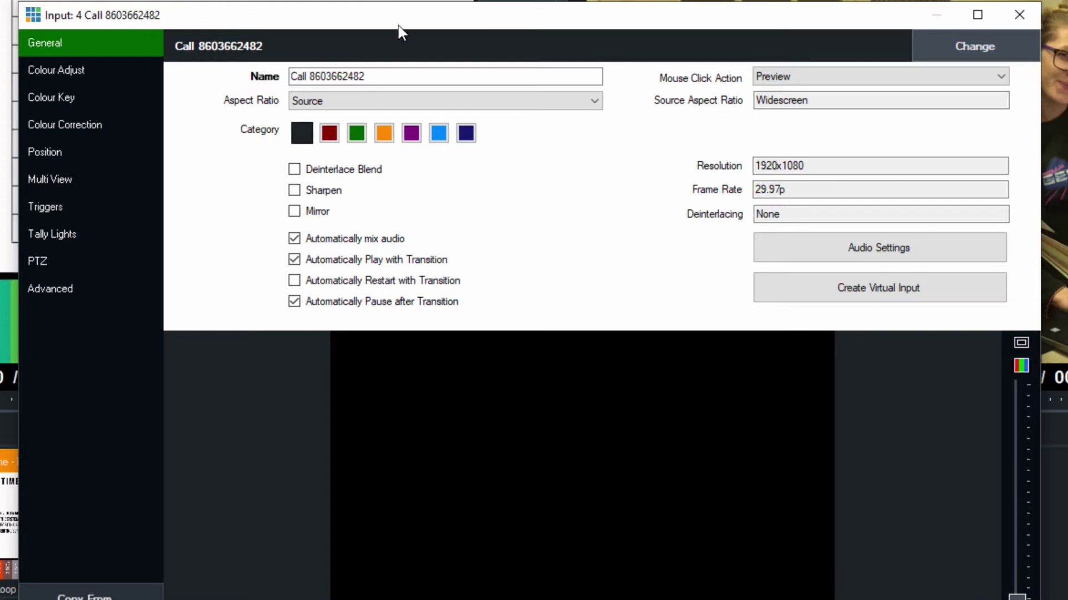
pyautogui.moveTo(373, 78); pyautogui.dragTo(313, 84)
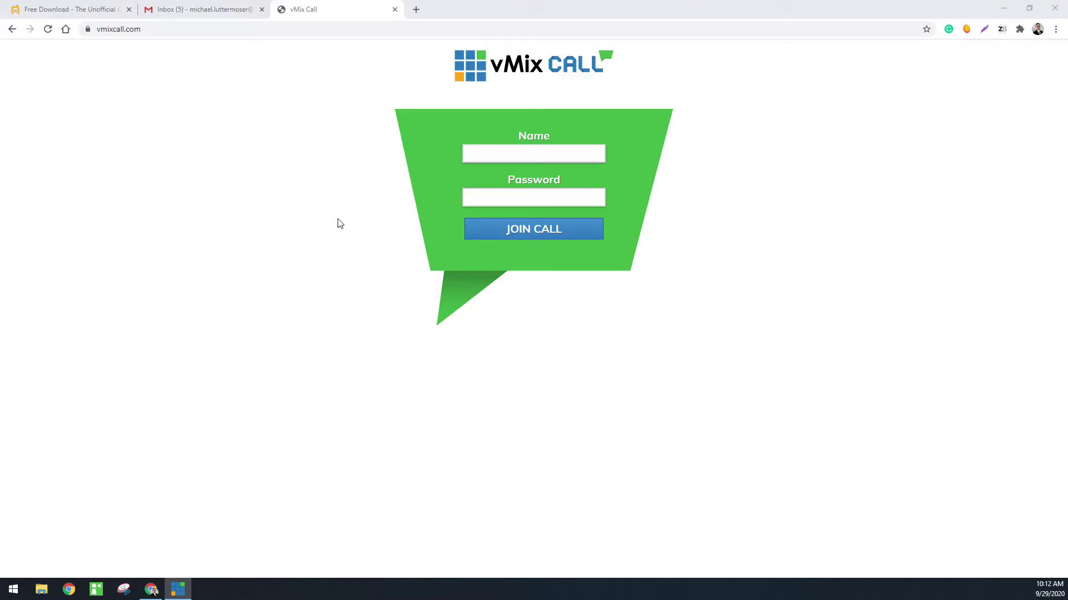
# Enter the guest's display name and the call password on the vmixcall.com join page
pyautogui.click(500, 154)
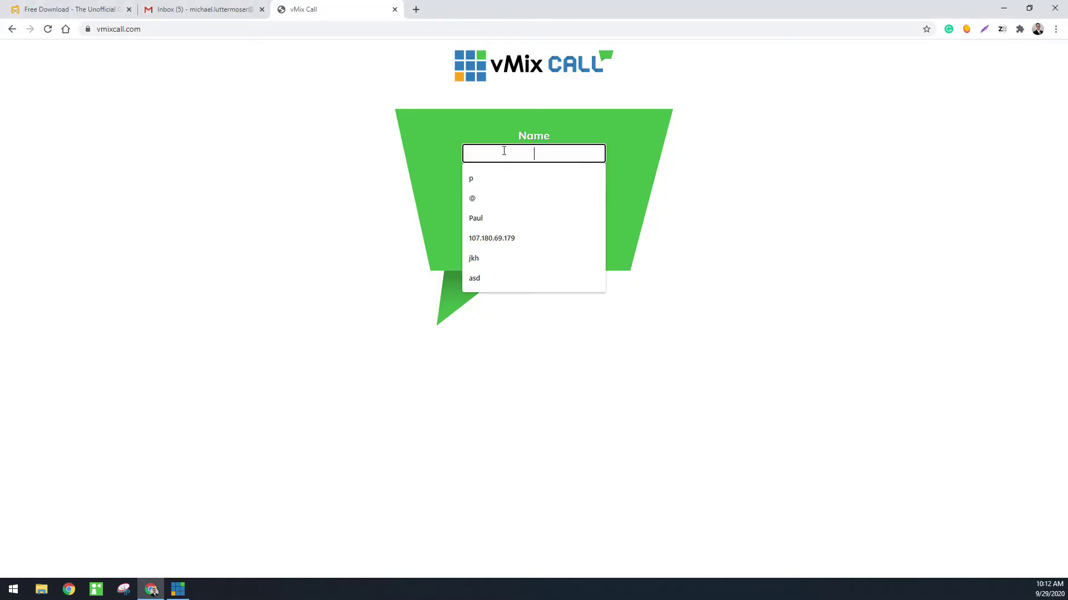
pyautogui.write('Mike')
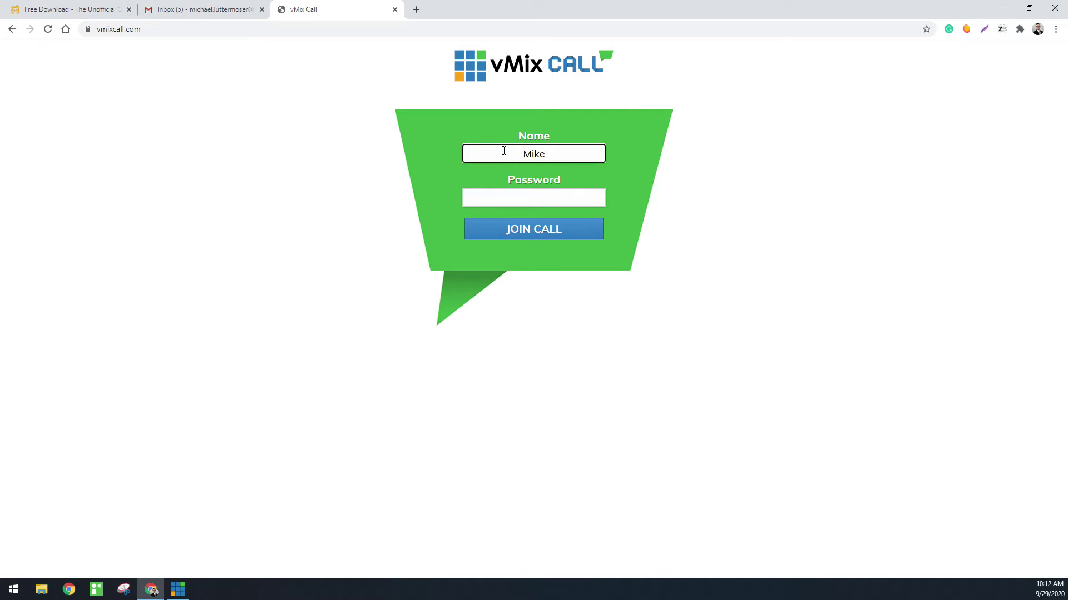
pyautogui.click(494, 200)
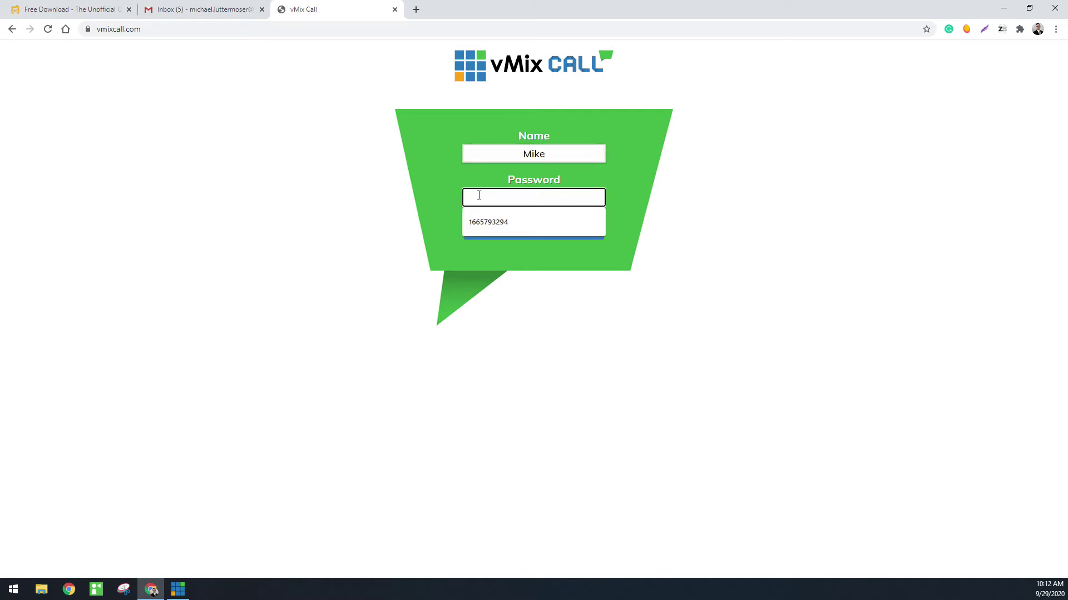
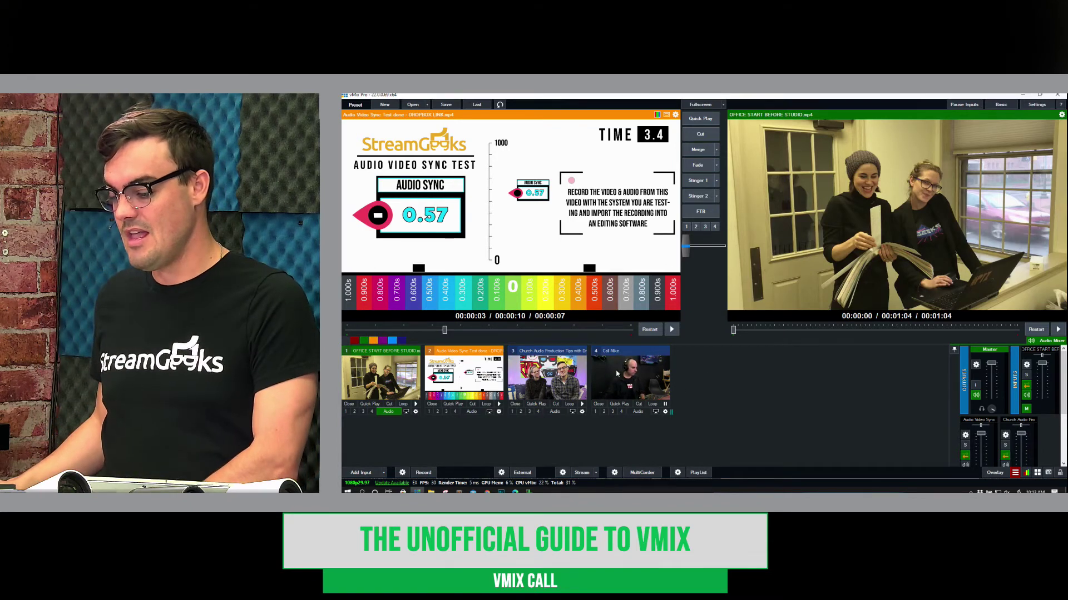
# Preview input 4, open its settings and replace its name with the guest's first name
pyautogui.click(668, 362)
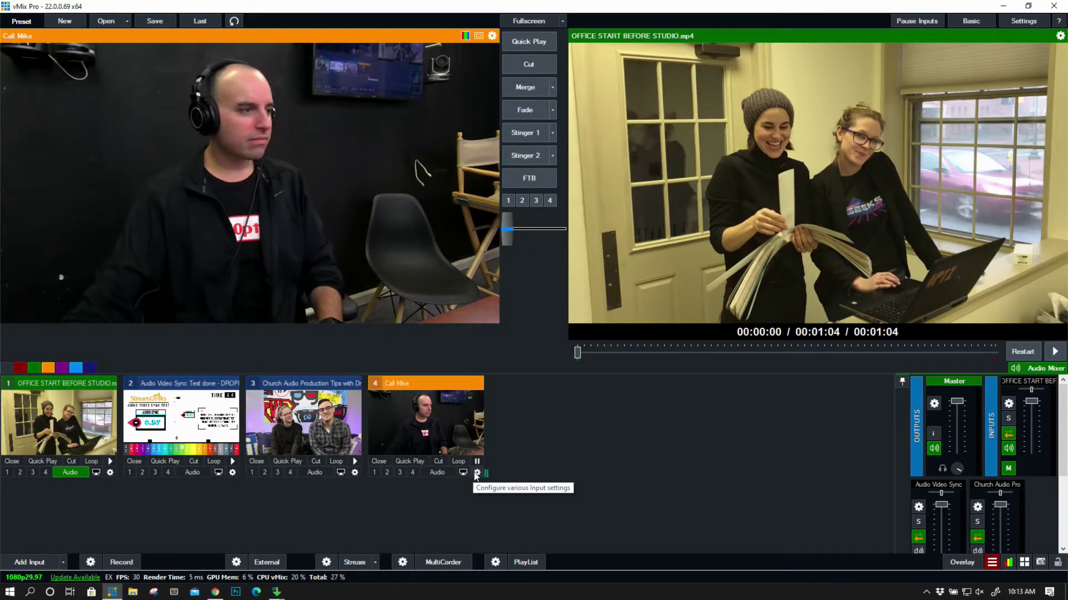
pyautogui.click(477, 473)
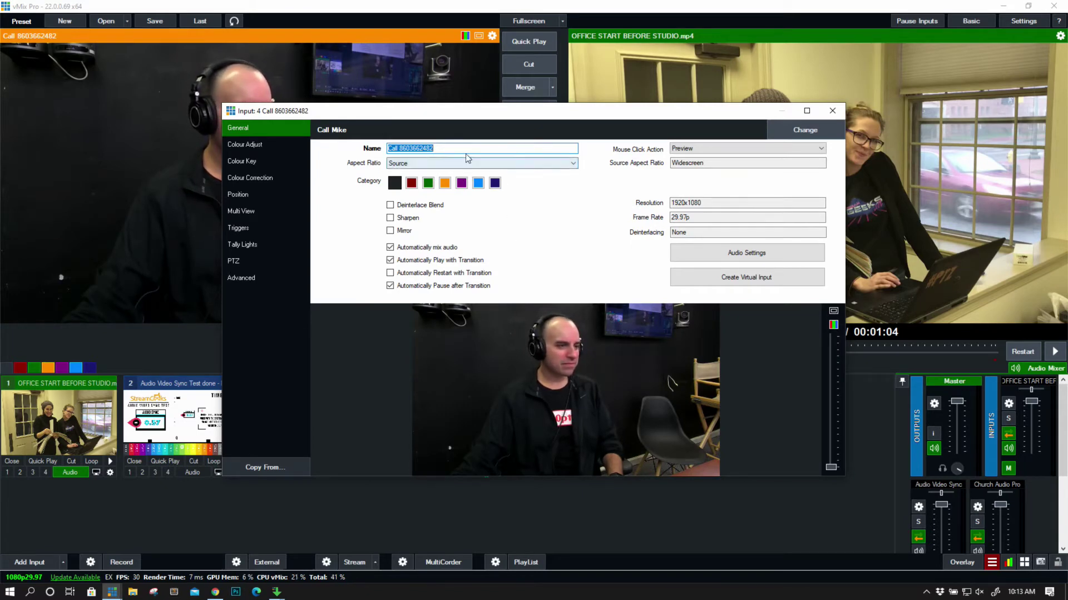
pyautogui.click(502, 151)
pyautogui.moveTo(502, 151); pyautogui.dragTo(395, 149)
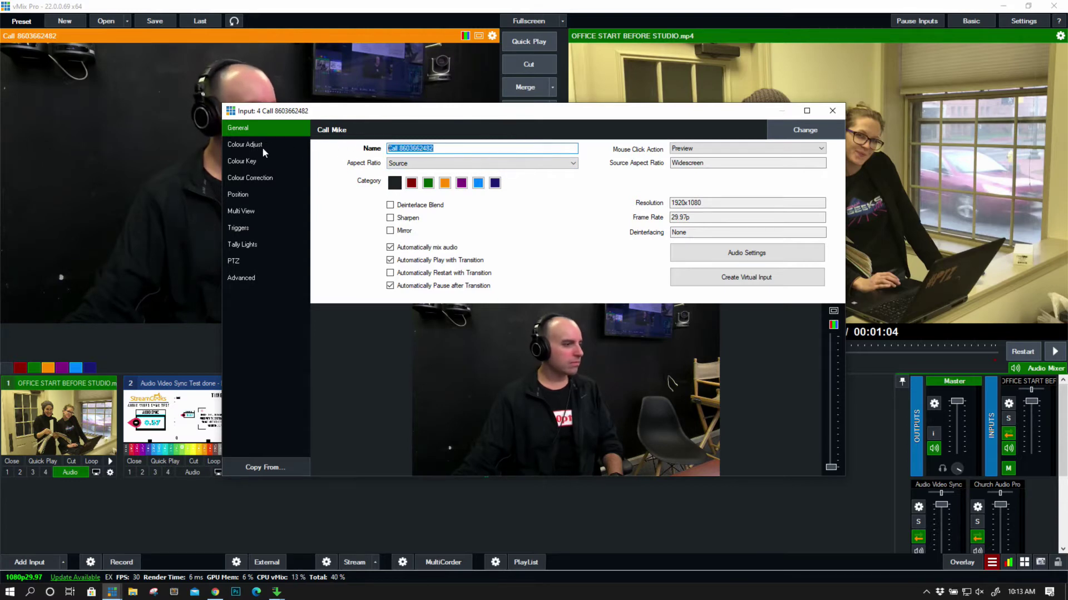
pyautogui.write('MIKE')
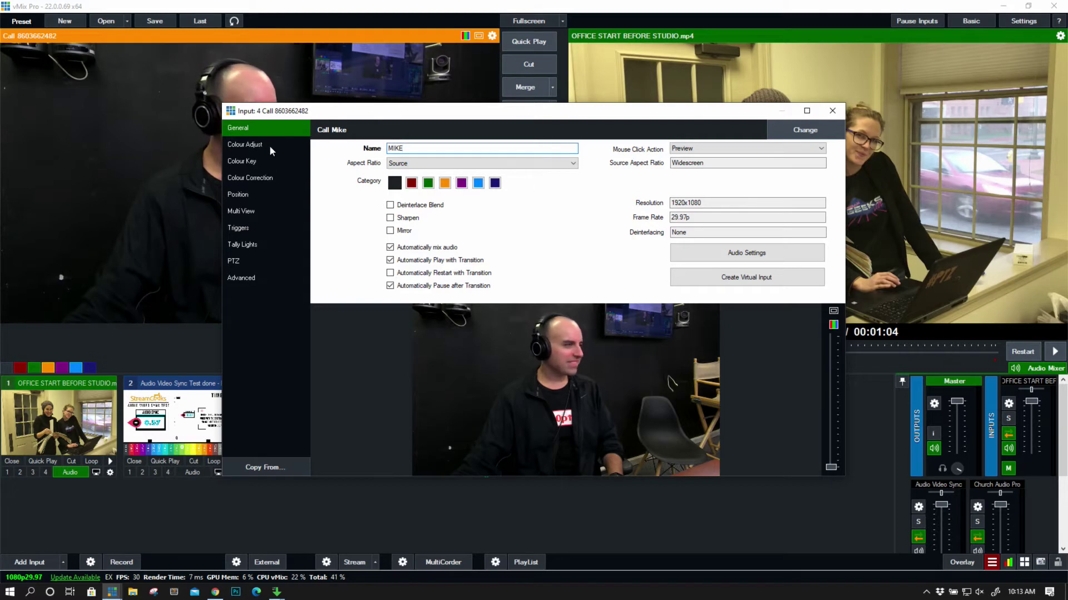
# Lower the Colour Correction gain slightly to darken the guest's picture
pyautogui.click(269, 145)
pyautogui.click(267, 161)
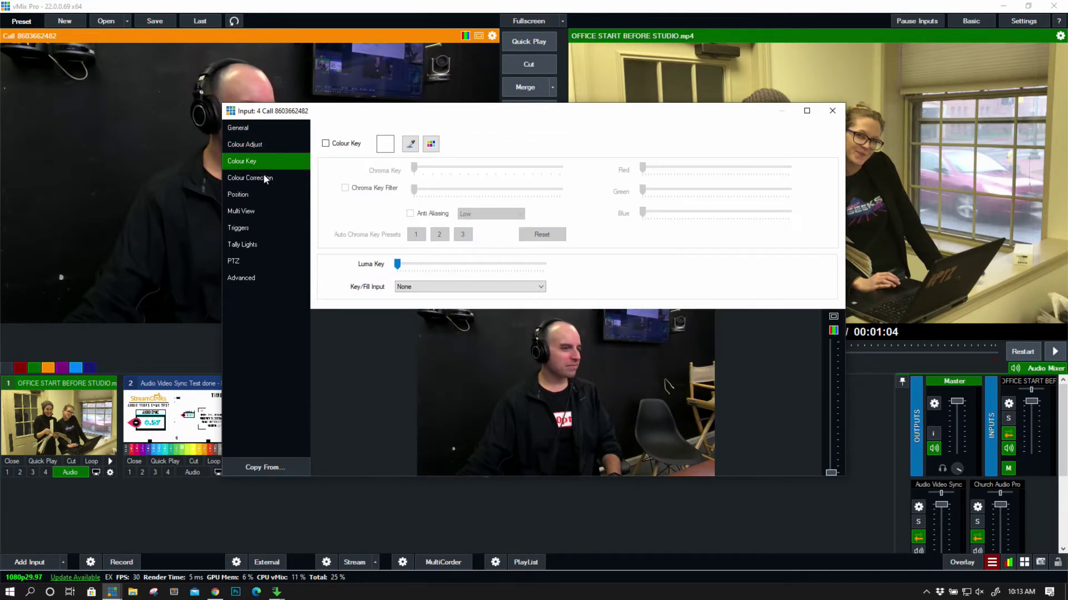
pyautogui.click(264, 177)
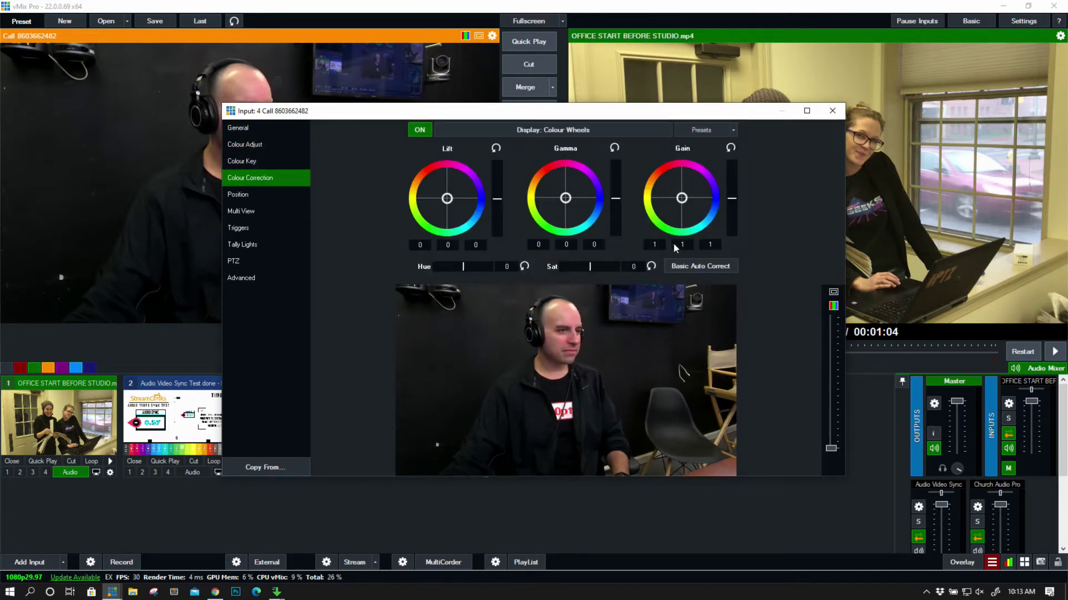
pyautogui.moveTo(731, 199); pyautogui.dragTo(732, 202)
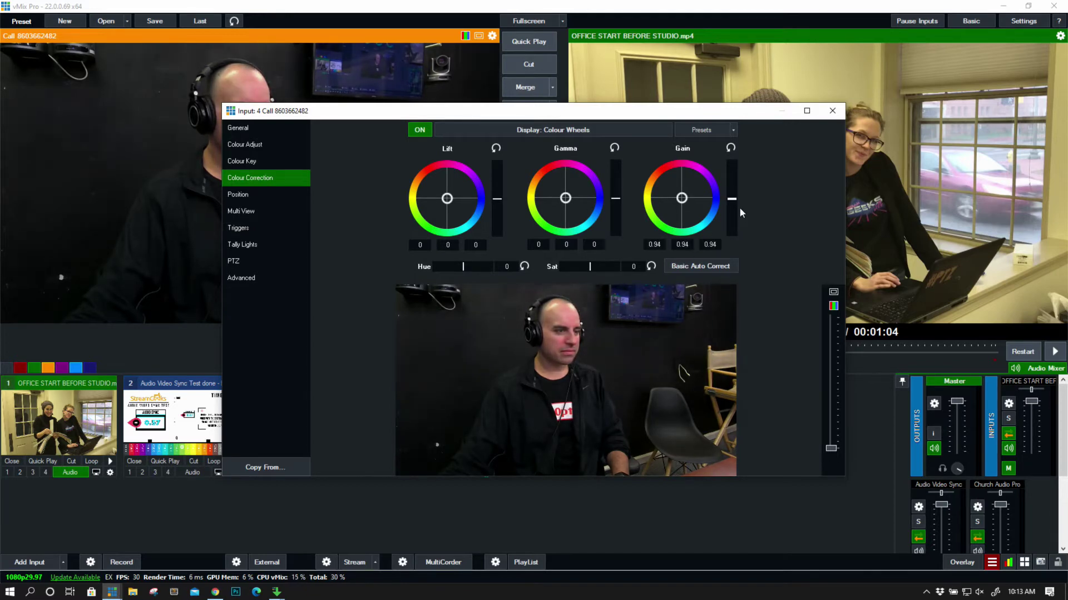
# Raise Black Stretch in Colour Adjust to deepen the guest's shadows
pyautogui.click(305, 160)
pyautogui.click(301, 146)
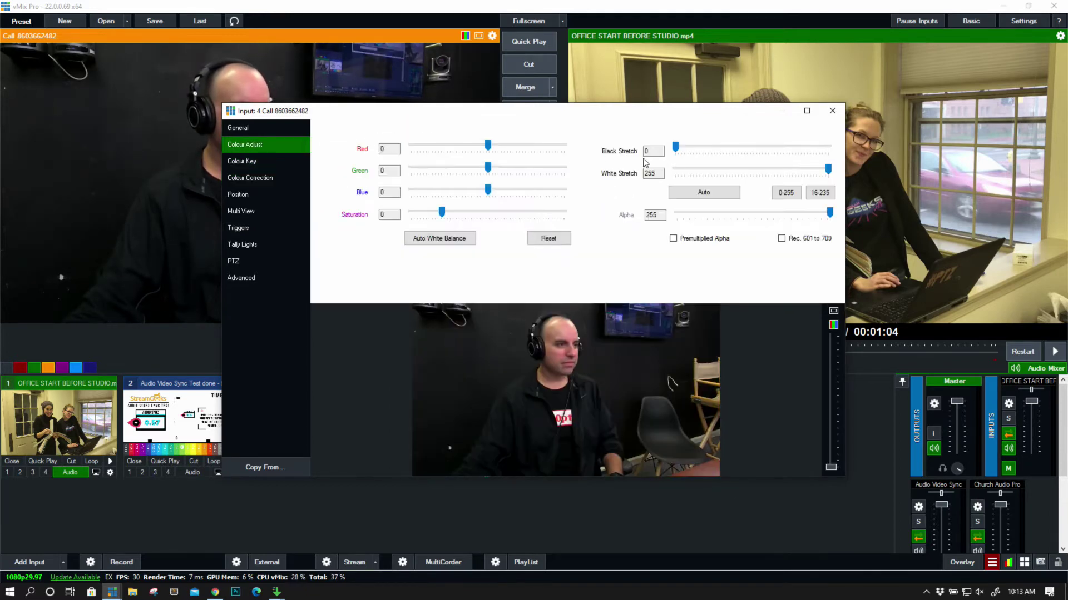
pyautogui.moveTo(675, 146); pyautogui.dragTo(682, 148)
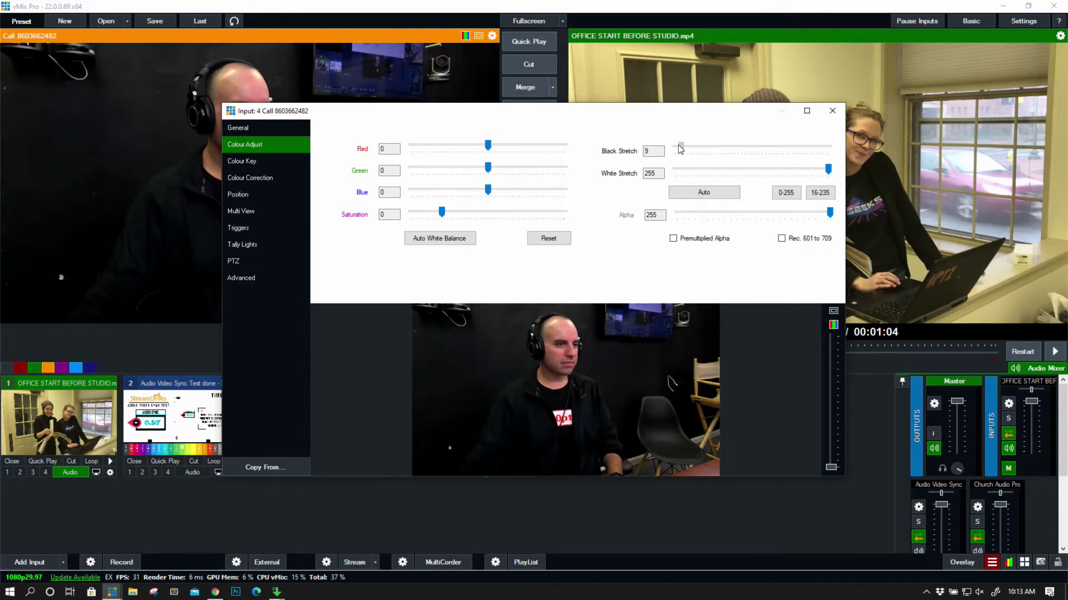
pyautogui.click(259, 212)
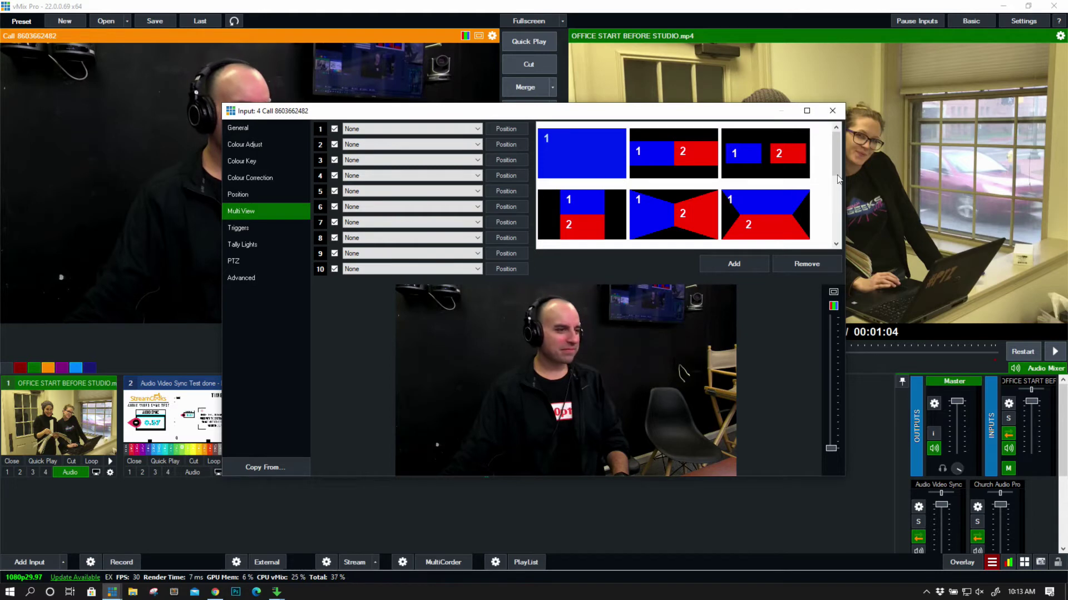
# Put the Audio Video Sync Test clip on layer 1 and try a different layout
pyautogui.moveTo(835, 148); pyautogui.dragTo(833, 175)
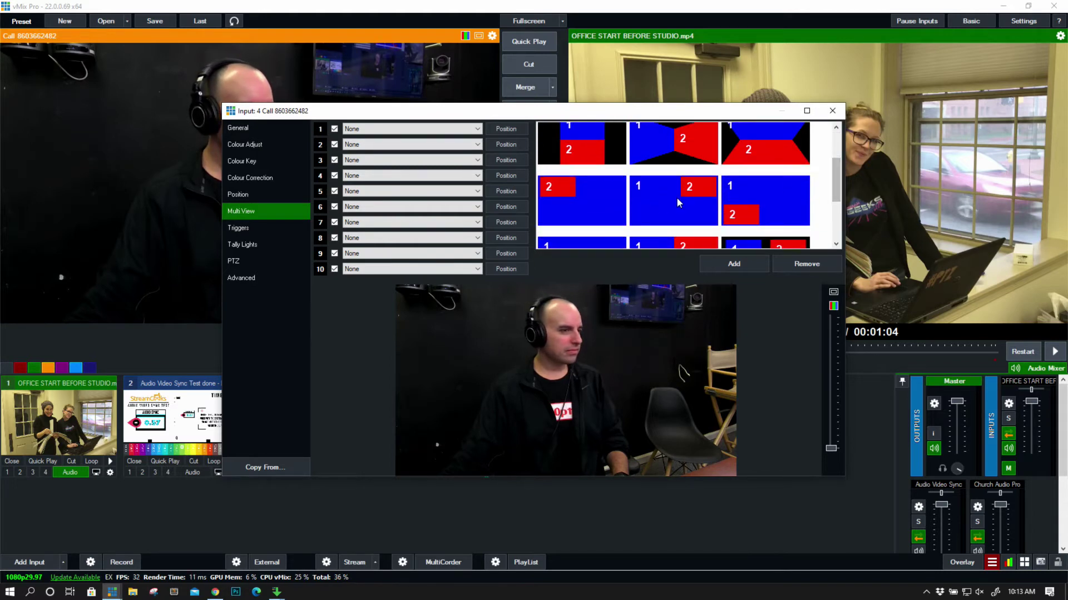
pyautogui.click(467, 129)
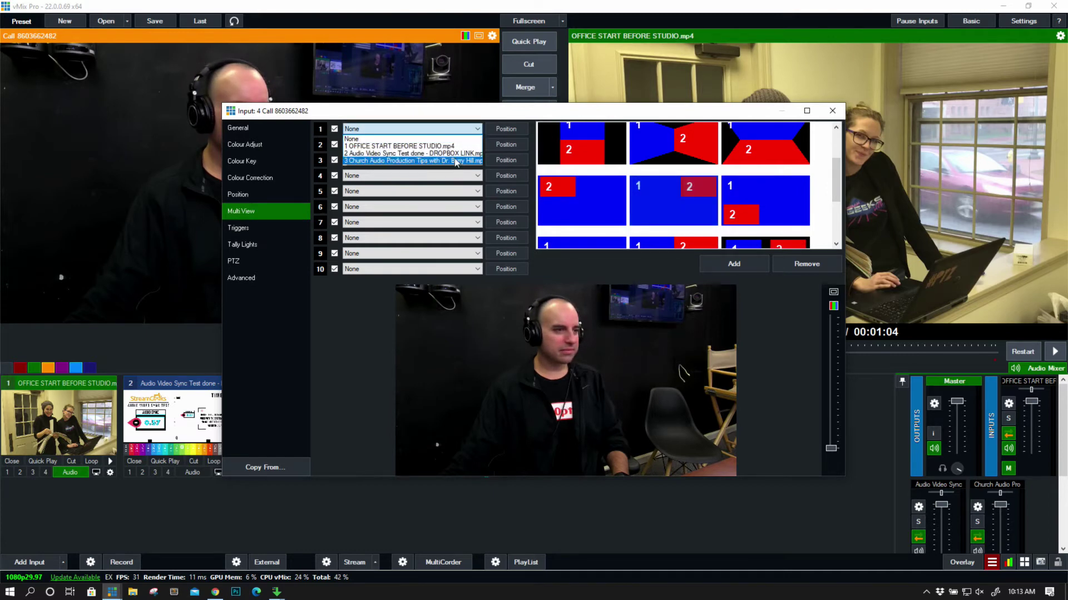
pyautogui.click(445, 154)
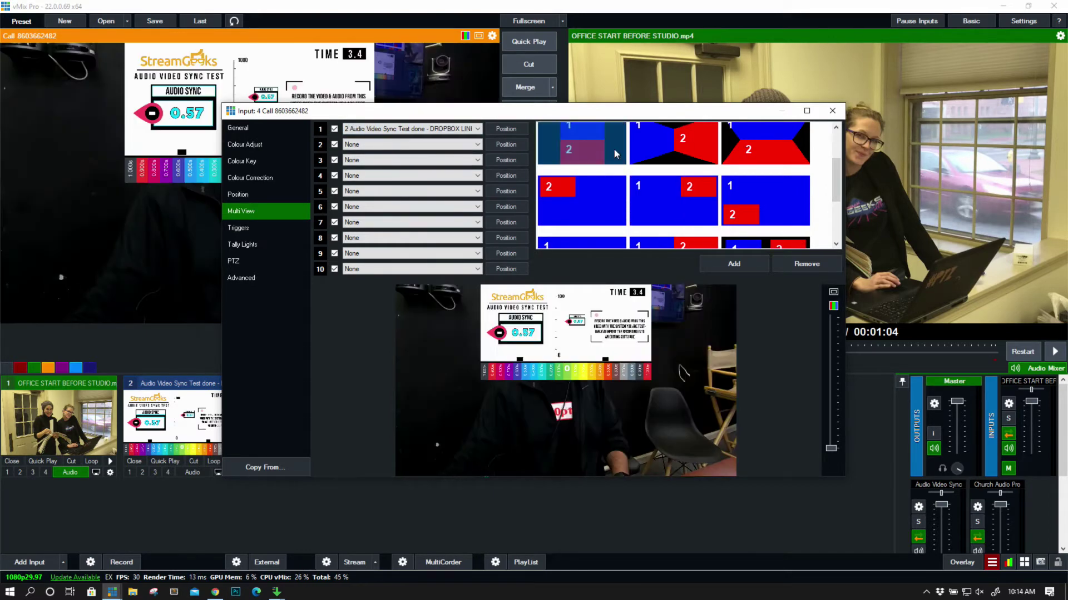
pyautogui.scroll(1, 628, 153)
pyautogui.click(674, 217)
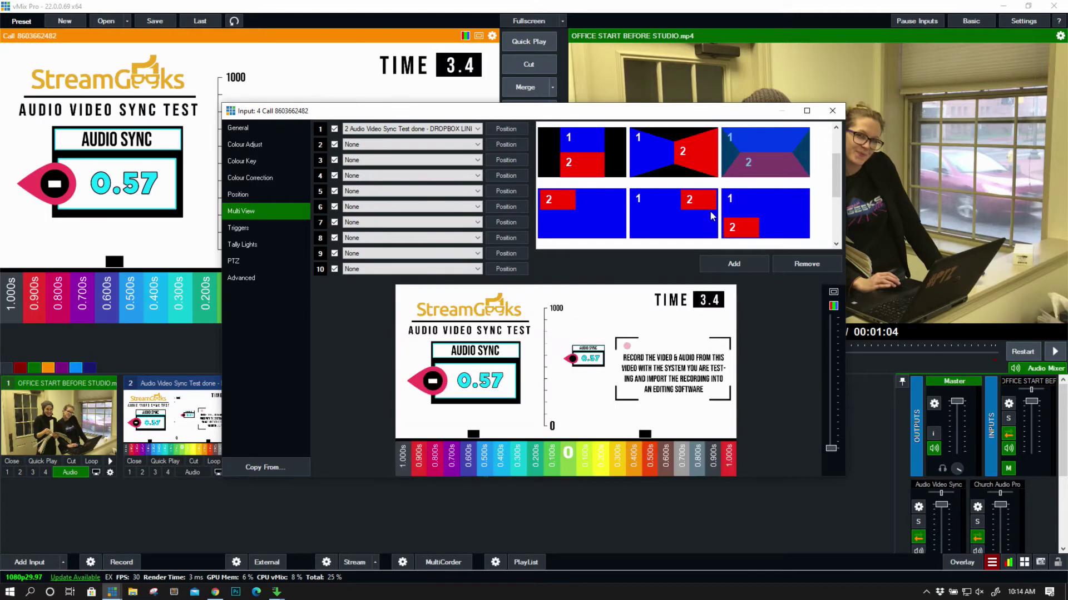
# Set layer 1 back to None and close the input settings
pyautogui.scroll(1, 827, 148)
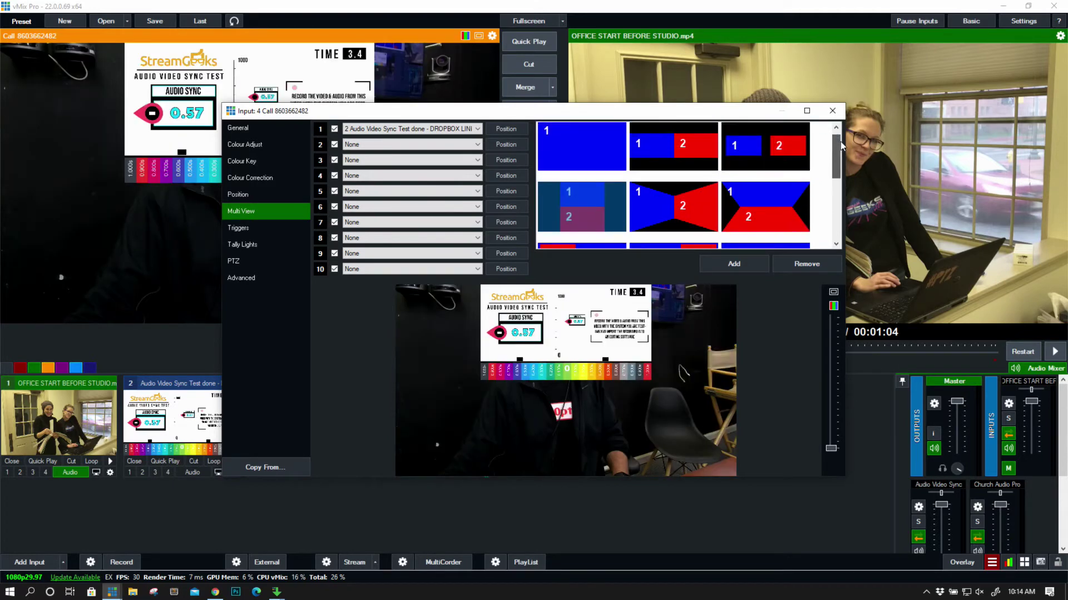
pyautogui.scroll(1, 827, 149)
pyautogui.click(421, 129)
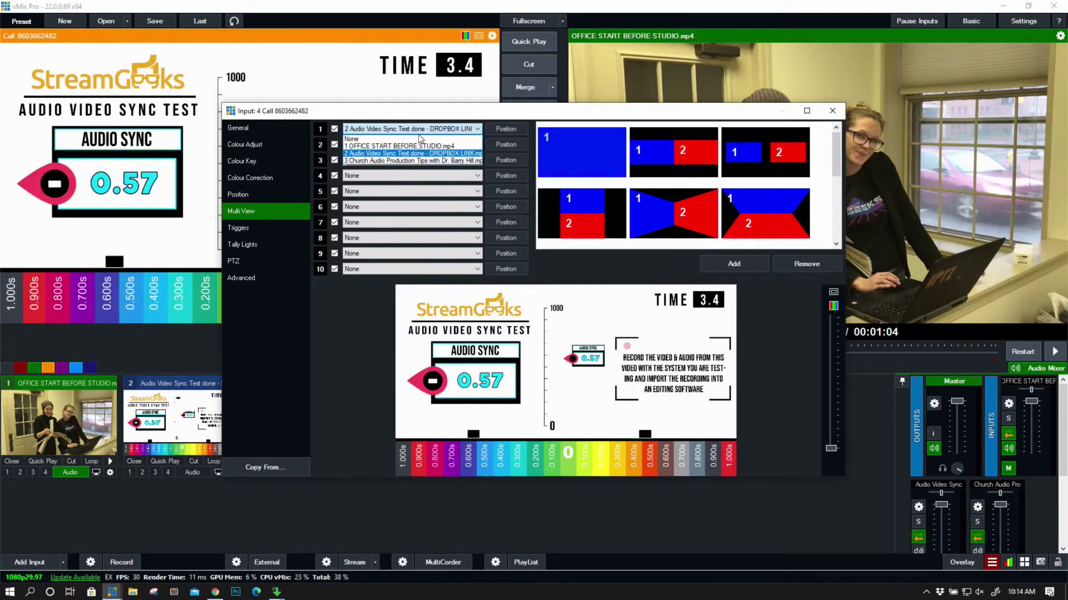
pyautogui.click(419, 139)
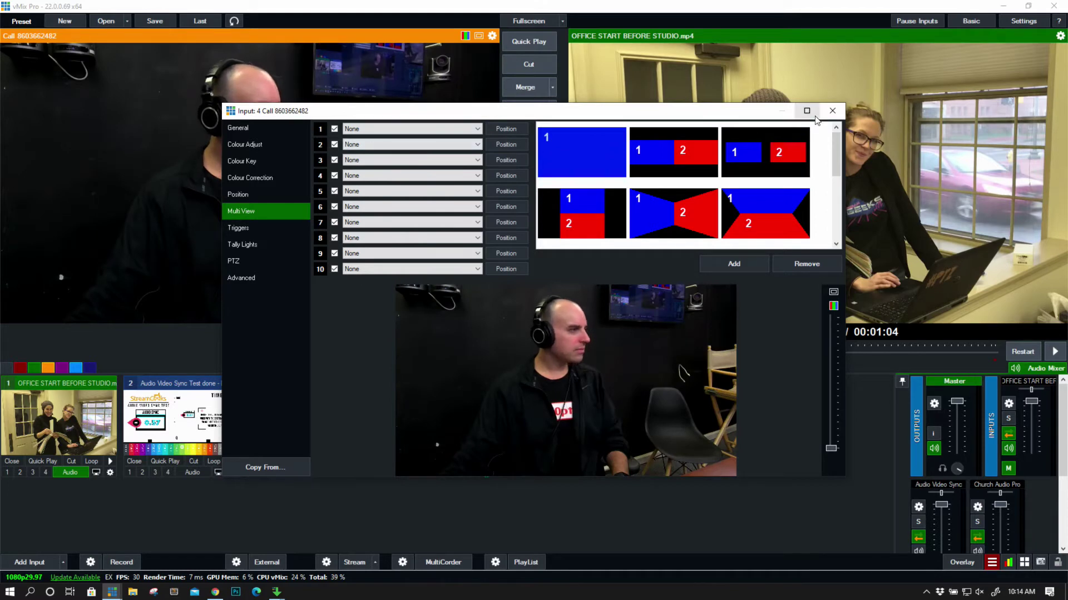
pyautogui.click(832, 111)
# Open the Call Manager for the guest's input 4
pyautogui.rightClick(434, 412)
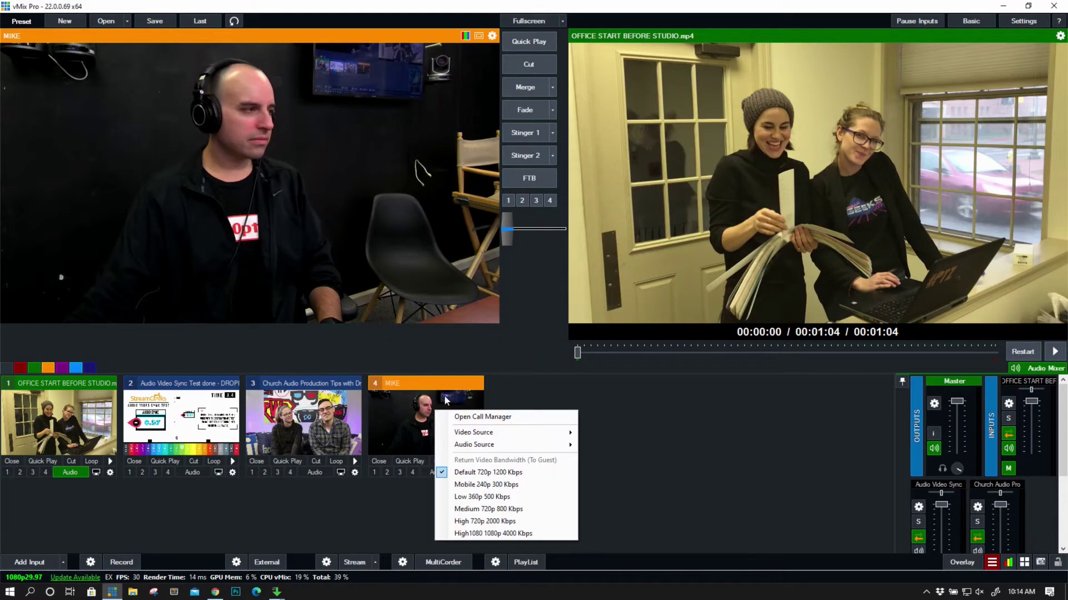
pyautogui.click(495, 417)
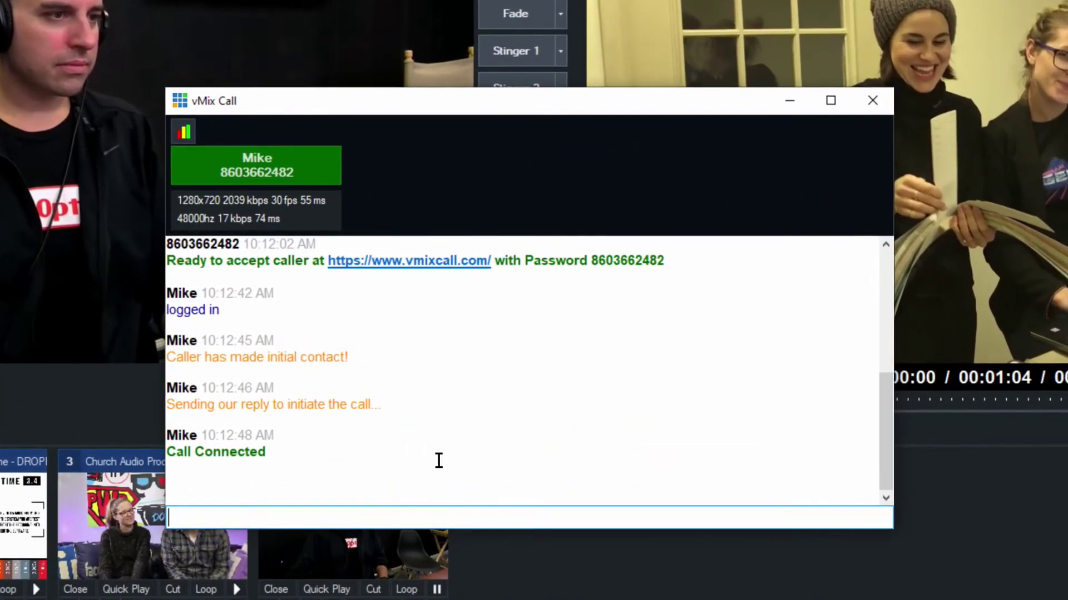
pyautogui.click(451, 396)
# Send the guest a chat message asking whether the host can be heard
pyautogui.click(357, 517)
pyautogui.write('Hi ')
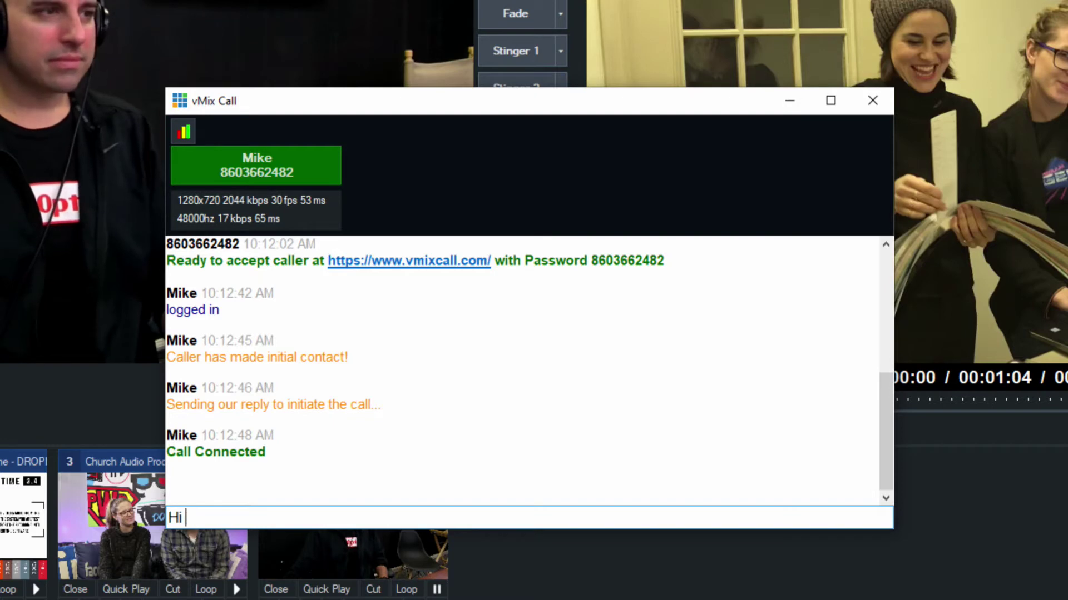
pyautogui.write('MIke can I hear You')
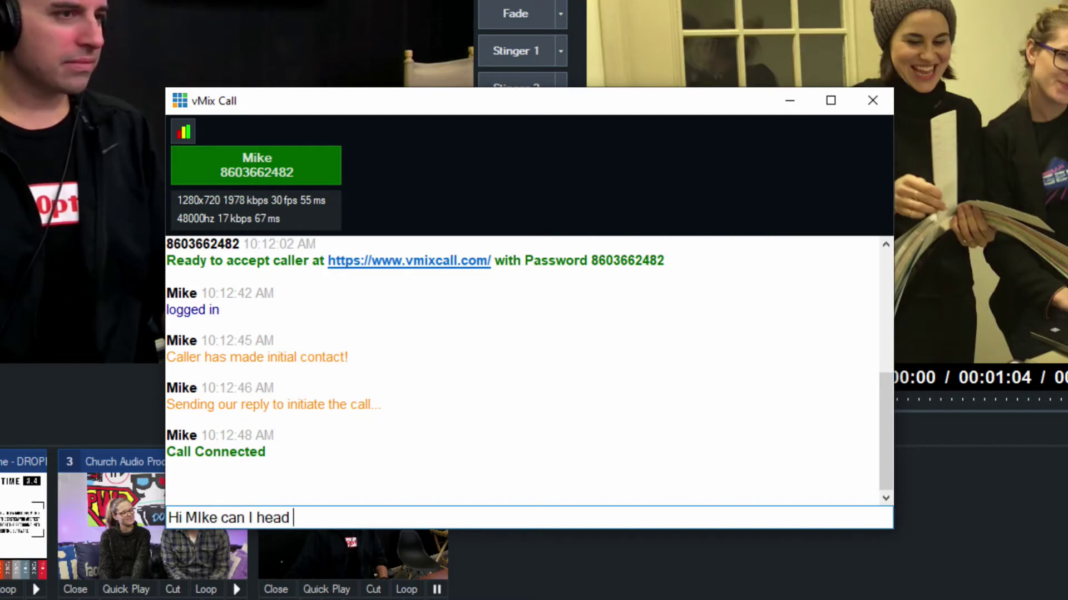
pyautogui.write('?')
pyautogui.press('Return')
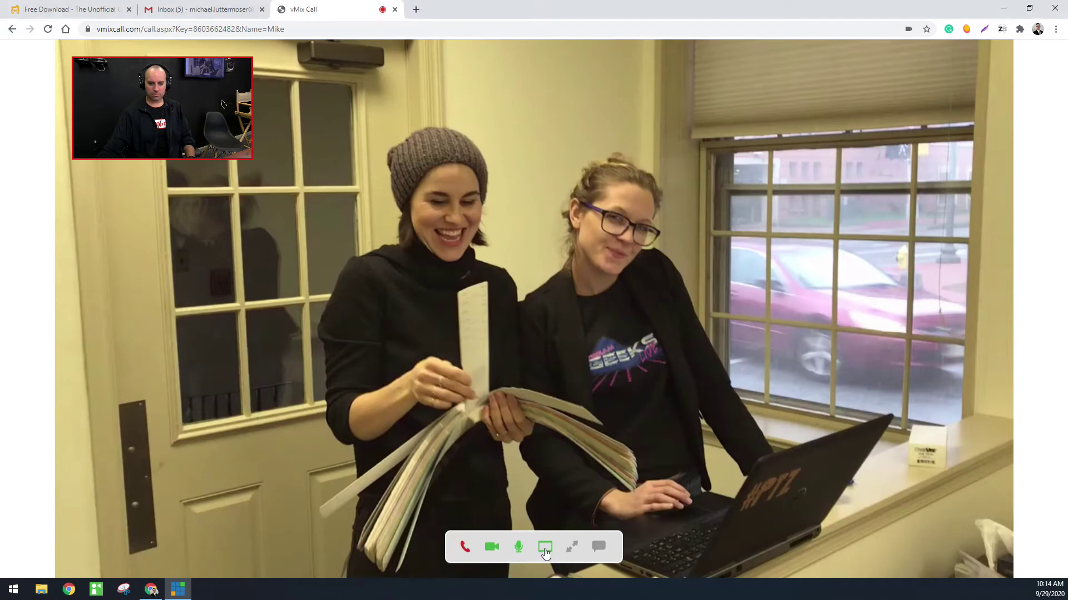
# Turn the guest's self-view off and back on, then open the chat panel
pyautogui.click(545, 554)
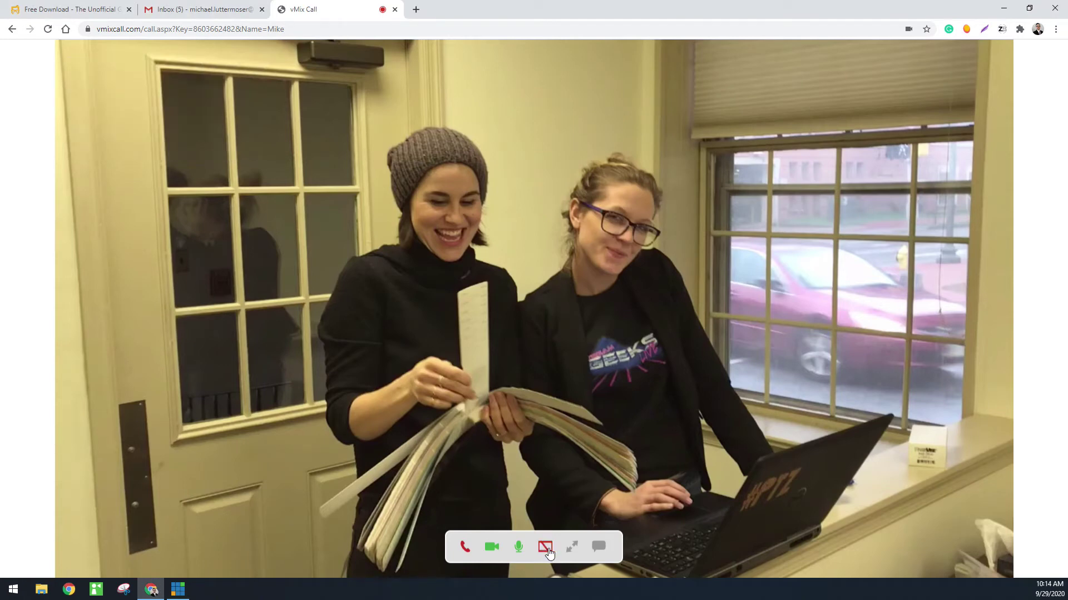
pyautogui.click(545, 550)
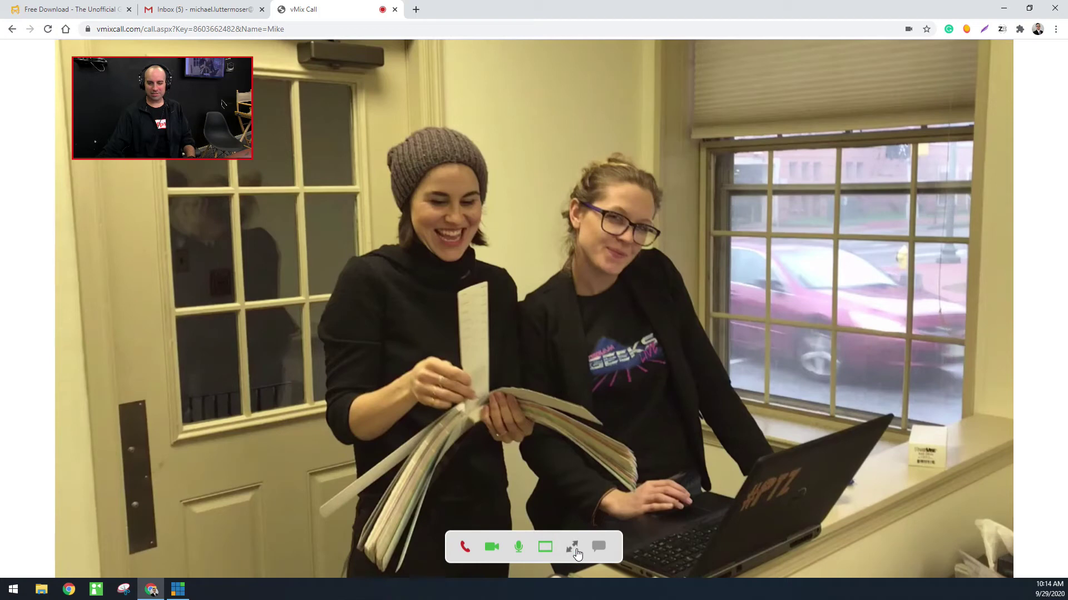
pyautogui.click(598, 547)
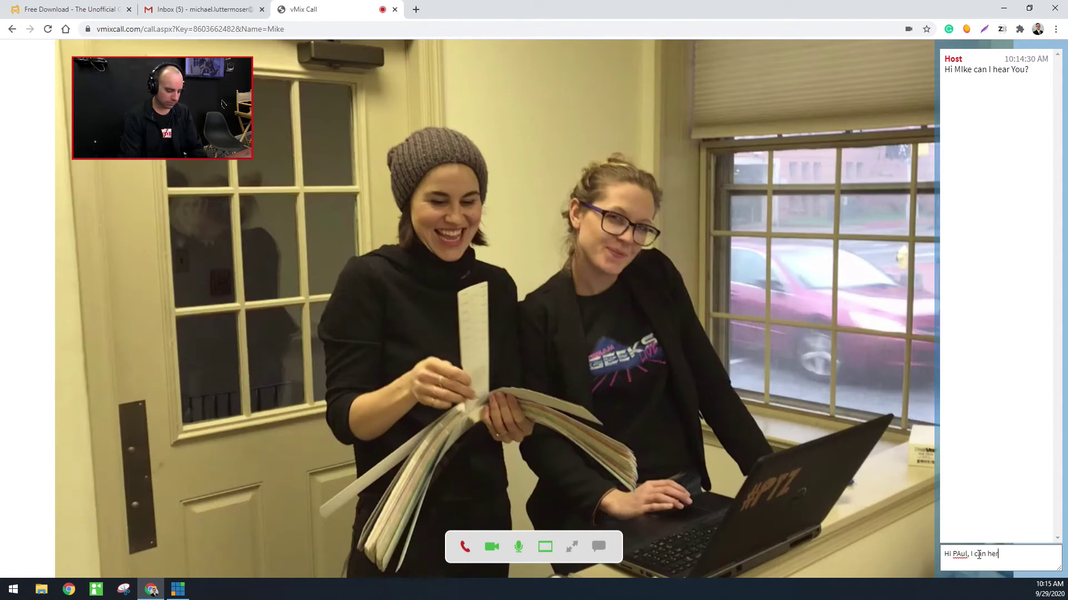
# Send a reply to the host, close the chat and return to vMix
pyautogui.write('e you')
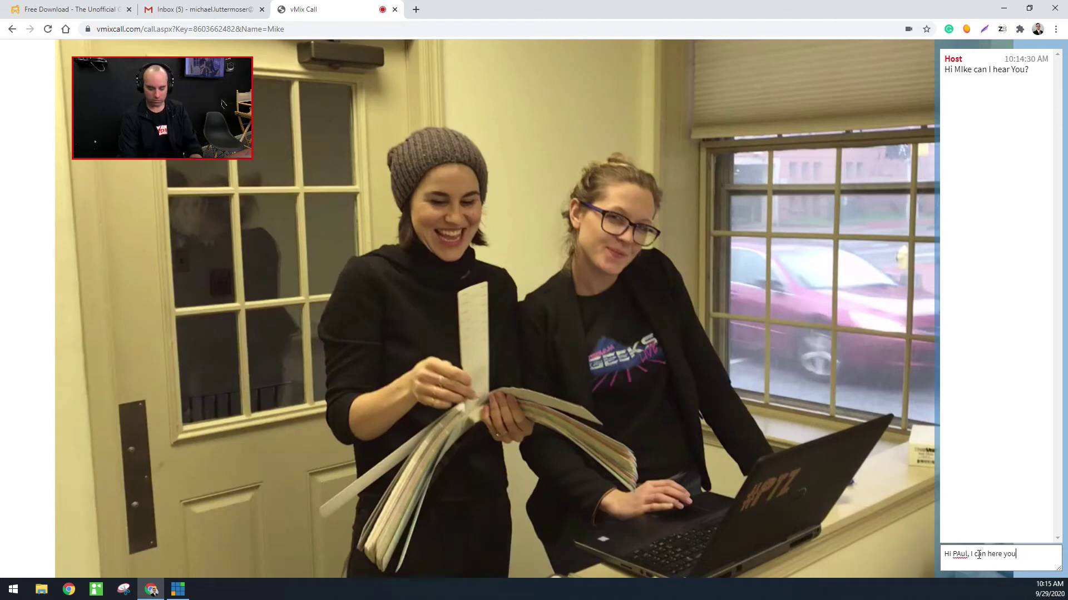
pyautogui.press('Return')
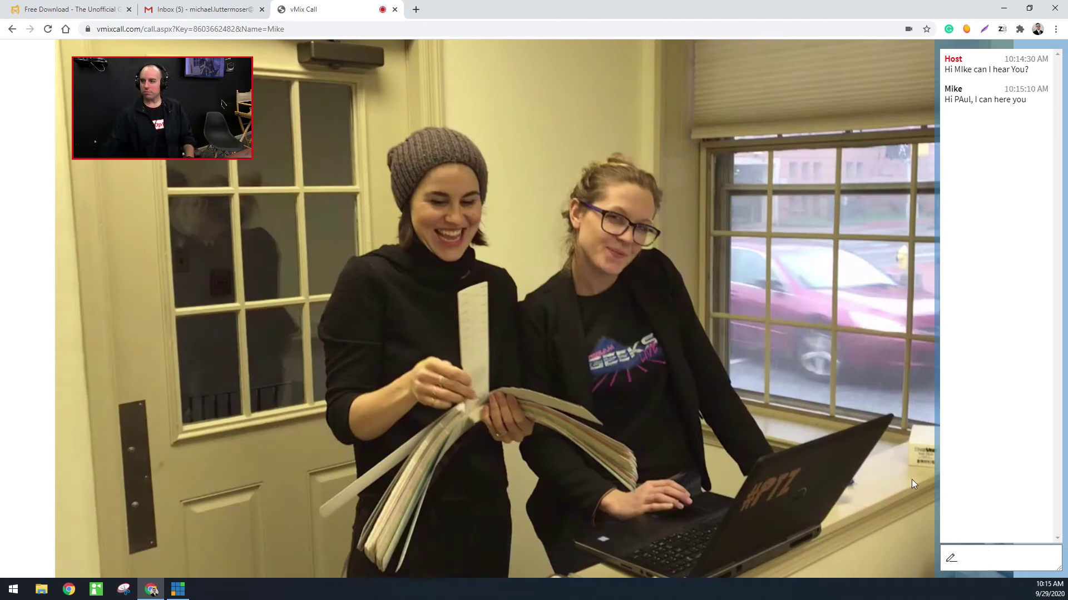
pyautogui.moveTo(903, 224)
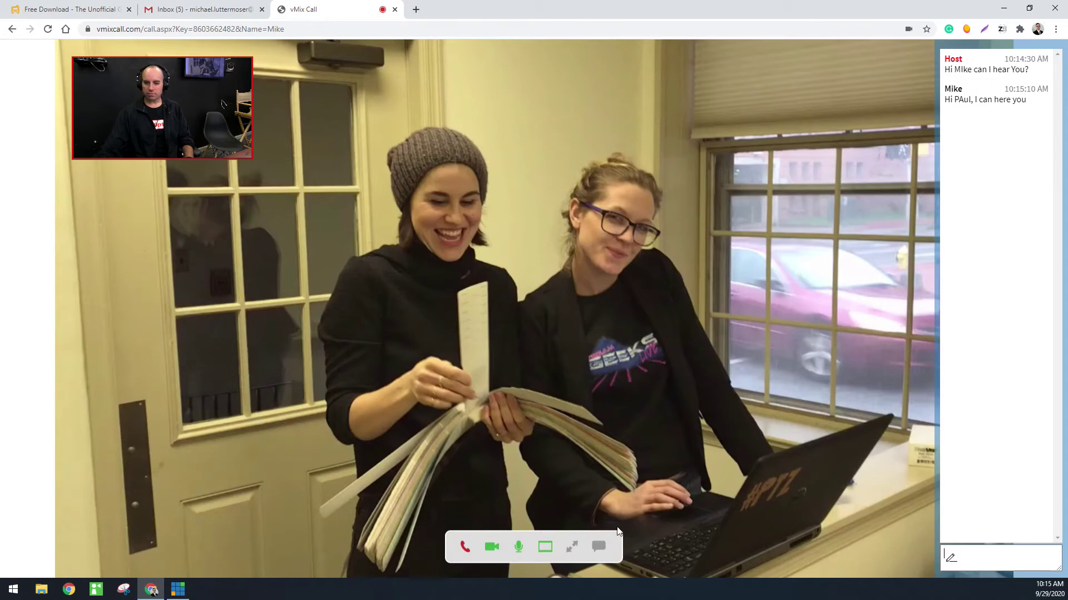
pyautogui.click(599, 546)
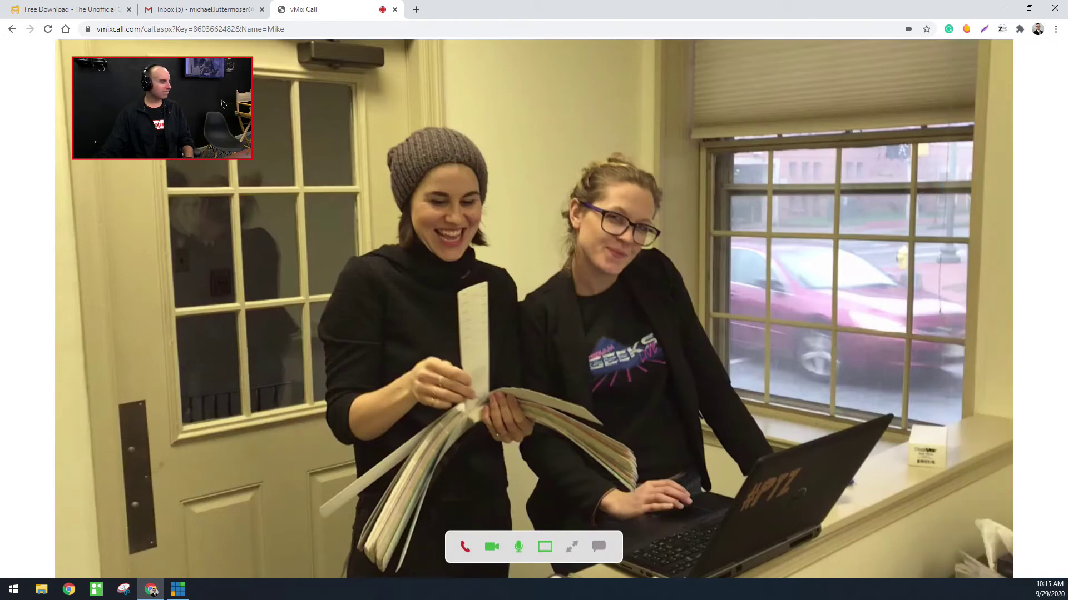
pyautogui.click(178, 589)
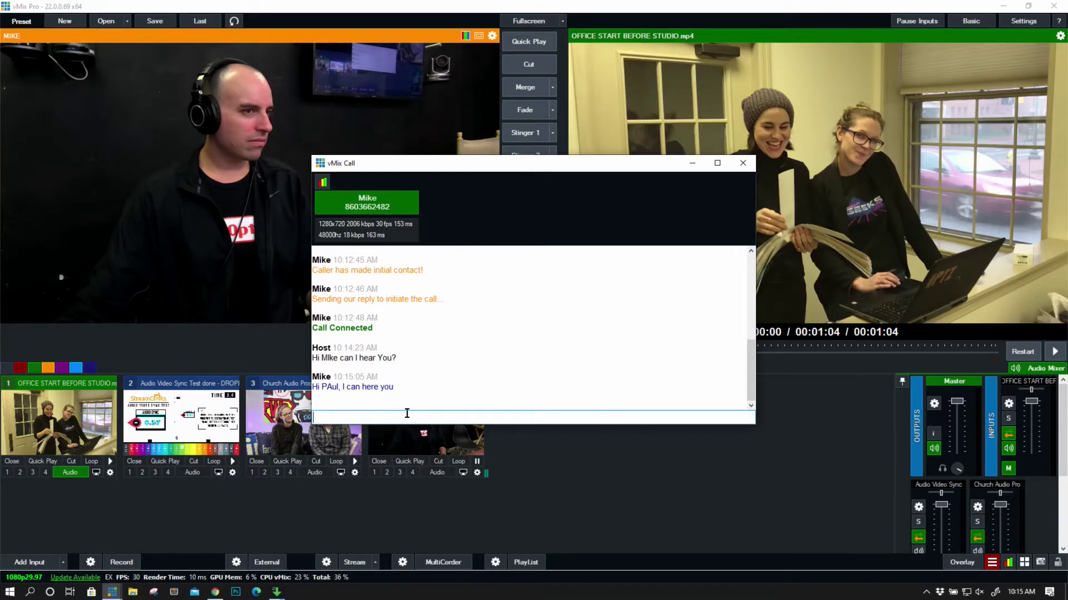
# Reply 'Great' to the guest and switch the call window to connection statistics
pyautogui.write('Great')
pyautogui.press('Return')
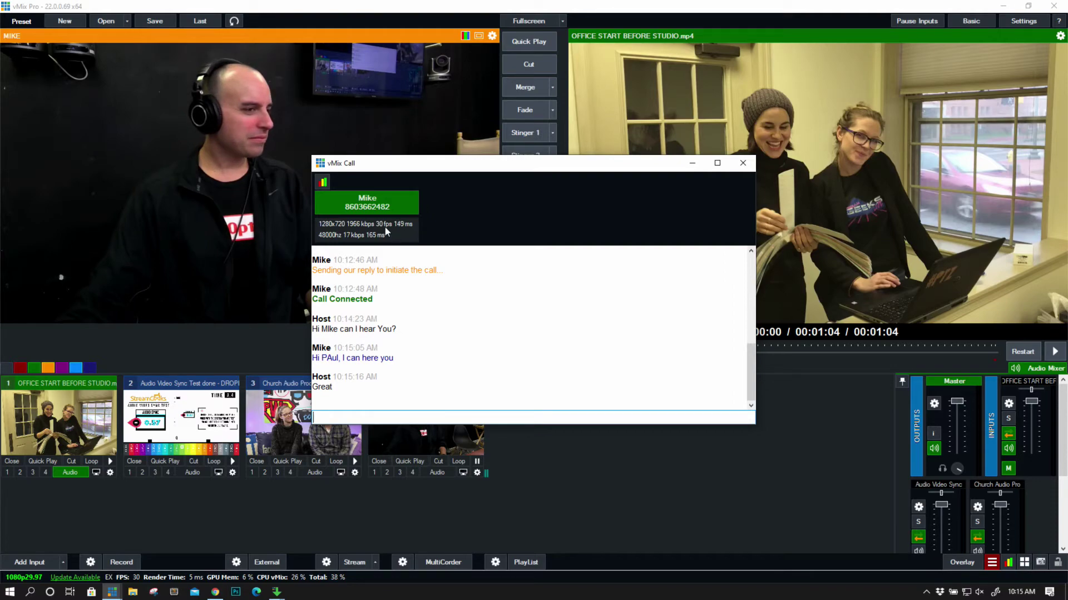
pyautogui.click(323, 182)
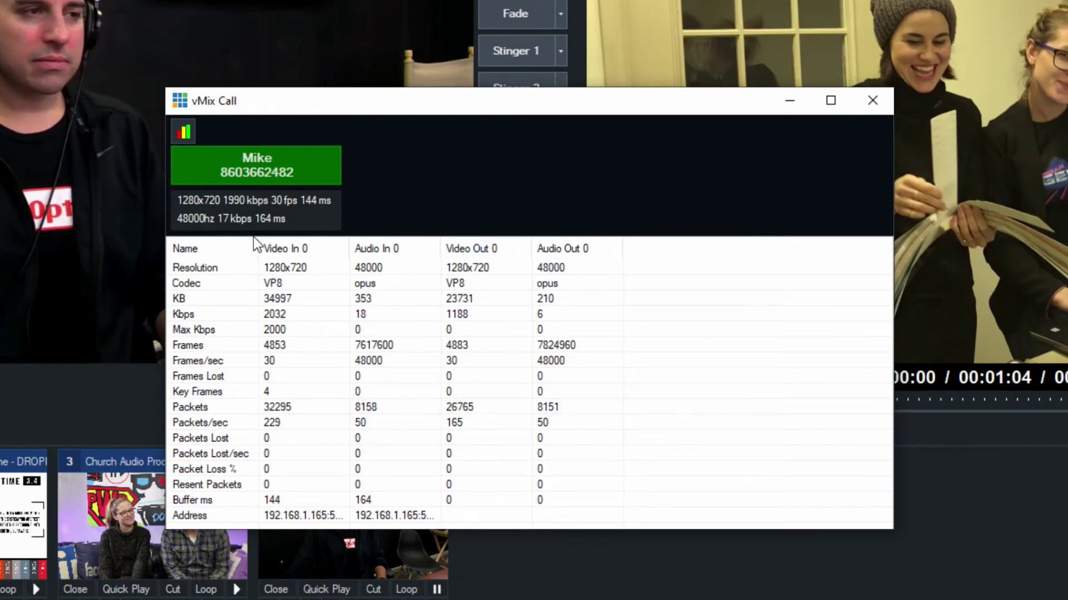
# Flip between chat log and statistics, ending on stats showing ~2000 Kbps video at 30 fps
pyautogui.click(184, 134)
pyautogui.click(185, 134)
pyautogui.click(192, 135)
pyautogui.click(192, 139)
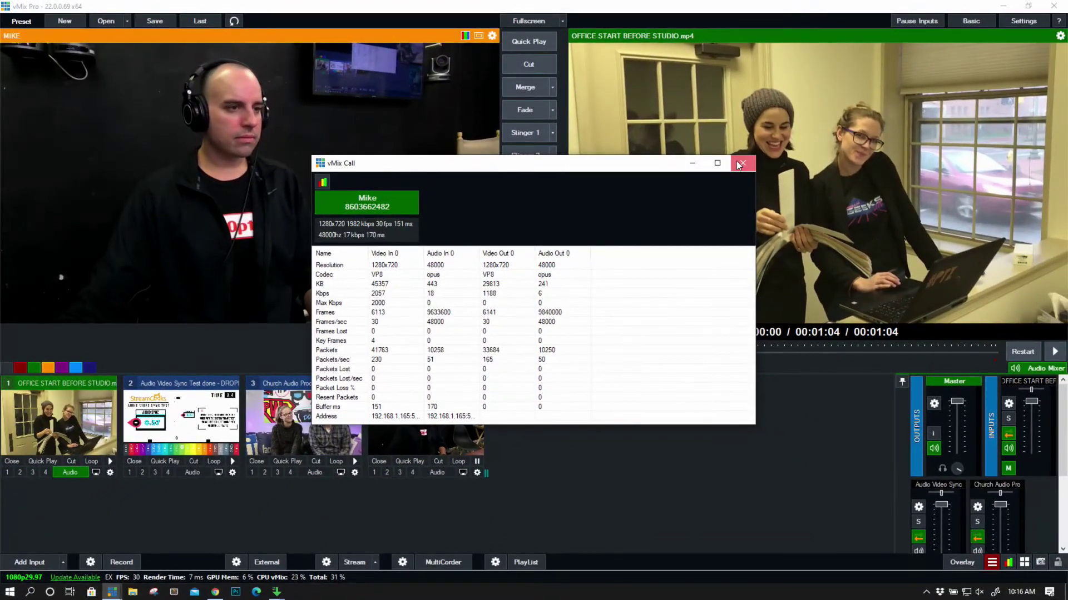
# Close the call window and untick Automatically mix audio on input 4 MIKE's General settings
pyautogui.click(768, 151)
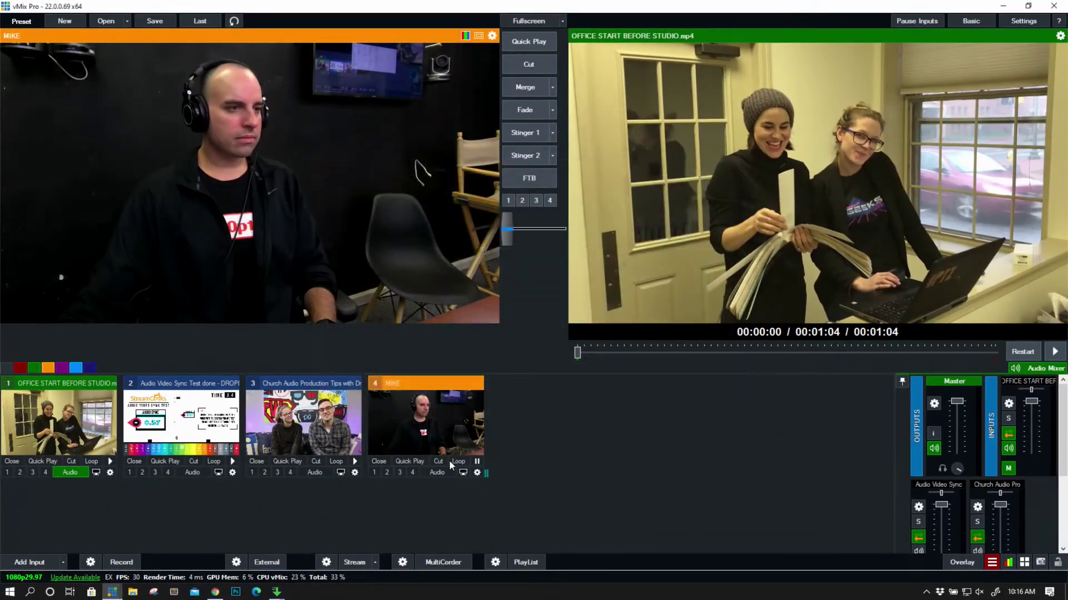
pyautogui.click(477, 472)
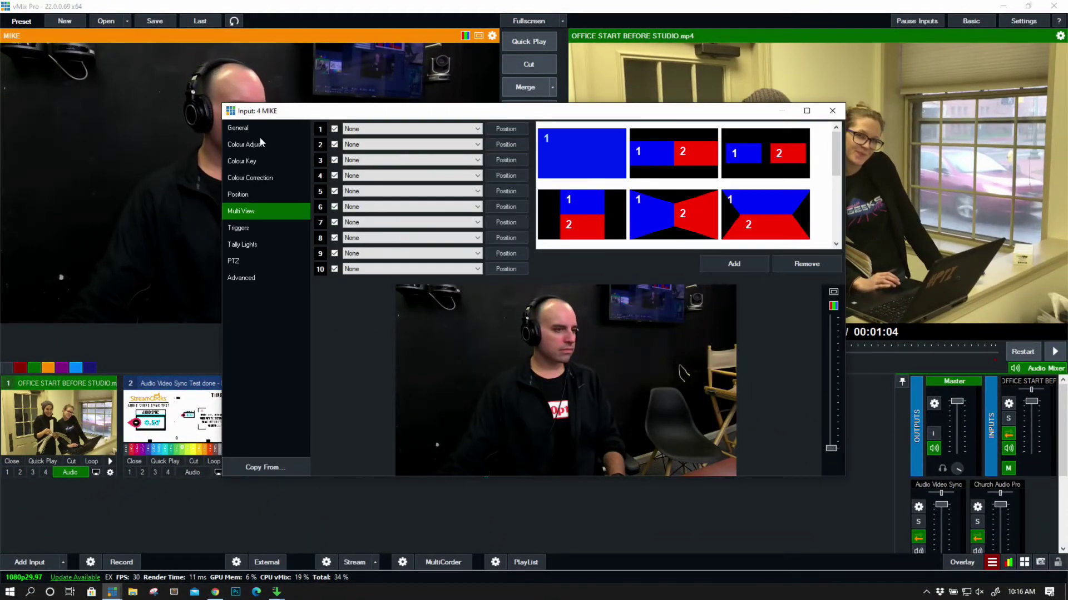
pyautogui.click(239, 128)
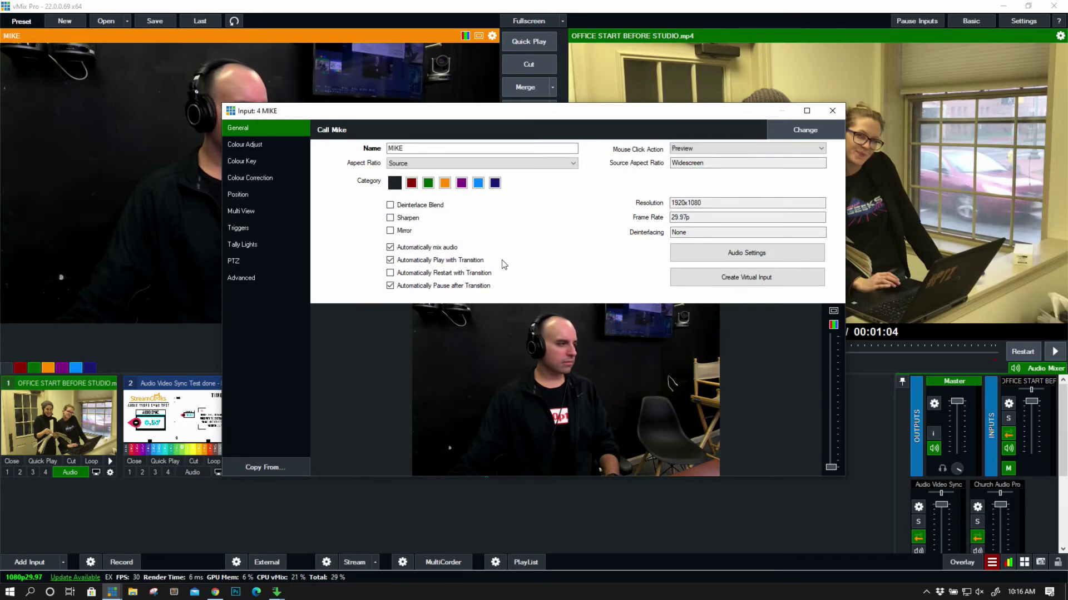
pyautogui.click(450, 248)
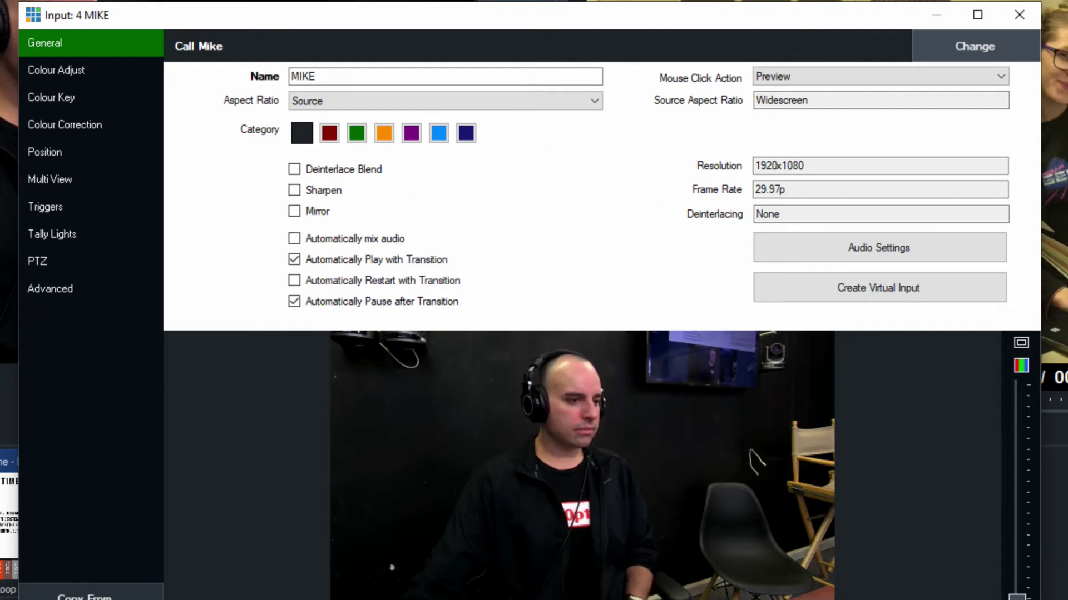
# In the Audio Mixer, toggle MIKE's auto-mix on and off, then route MIKE to the master output
pyautogui.press('Escape')
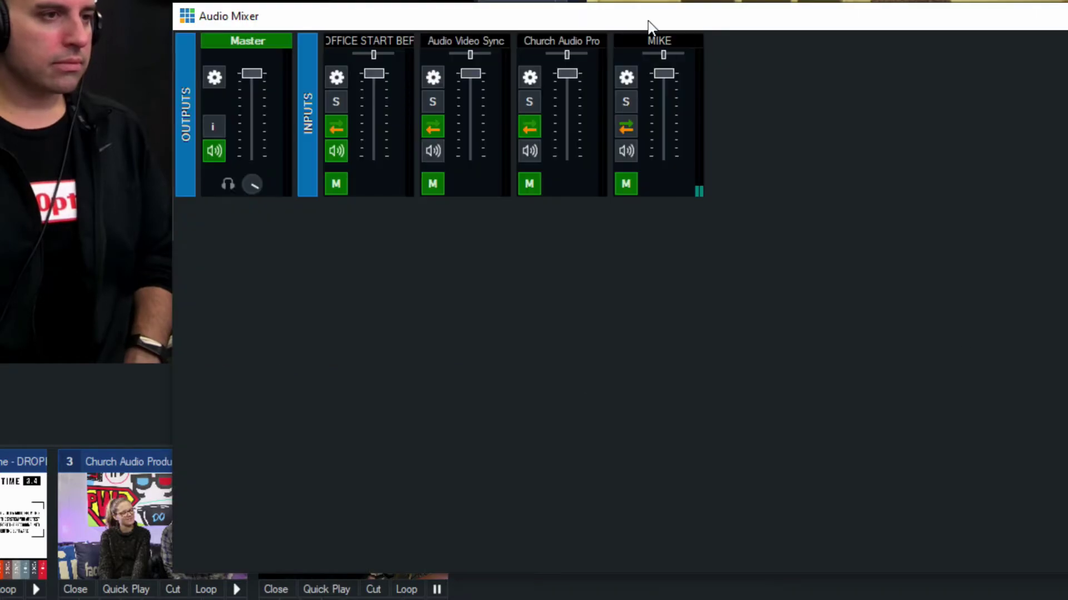
pyautogui.moveTo(648, 25); pyautogui.dragTo(525, 57)
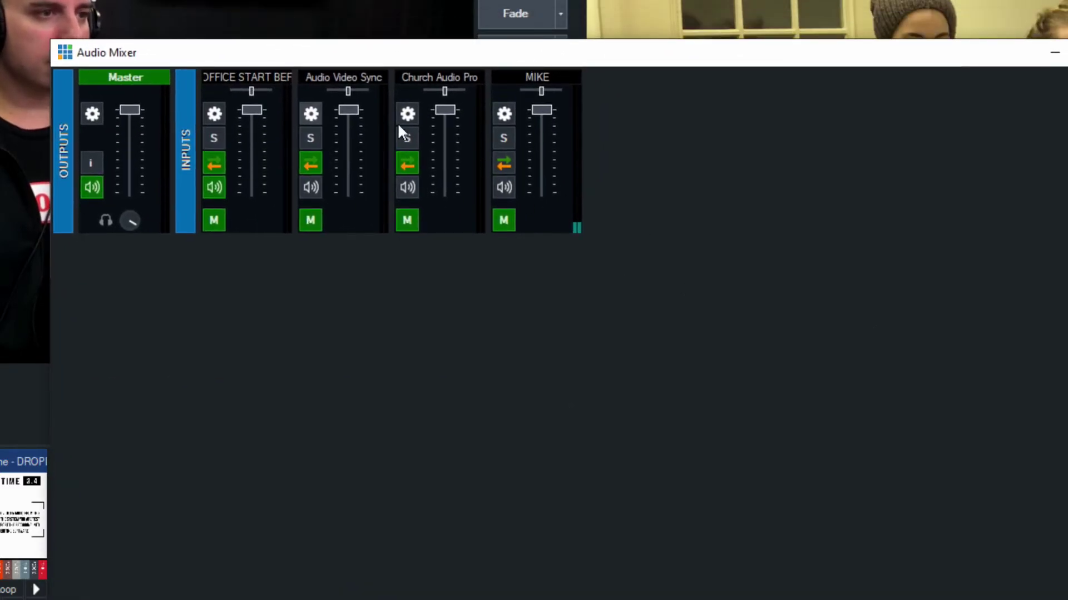
pyautogui.click(504, 166)
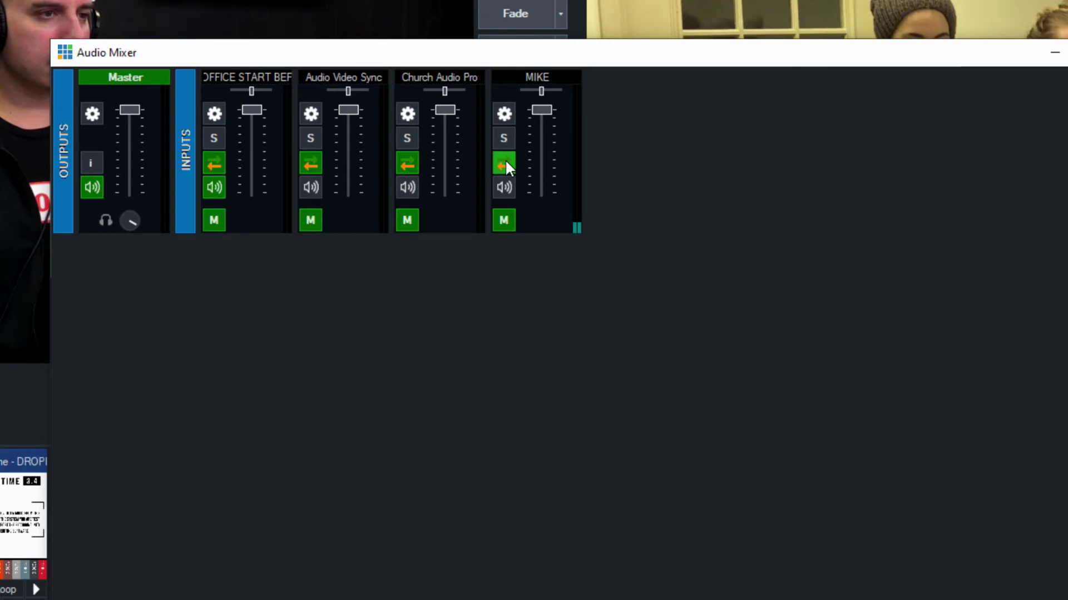
pyautogui.click(505, 164)
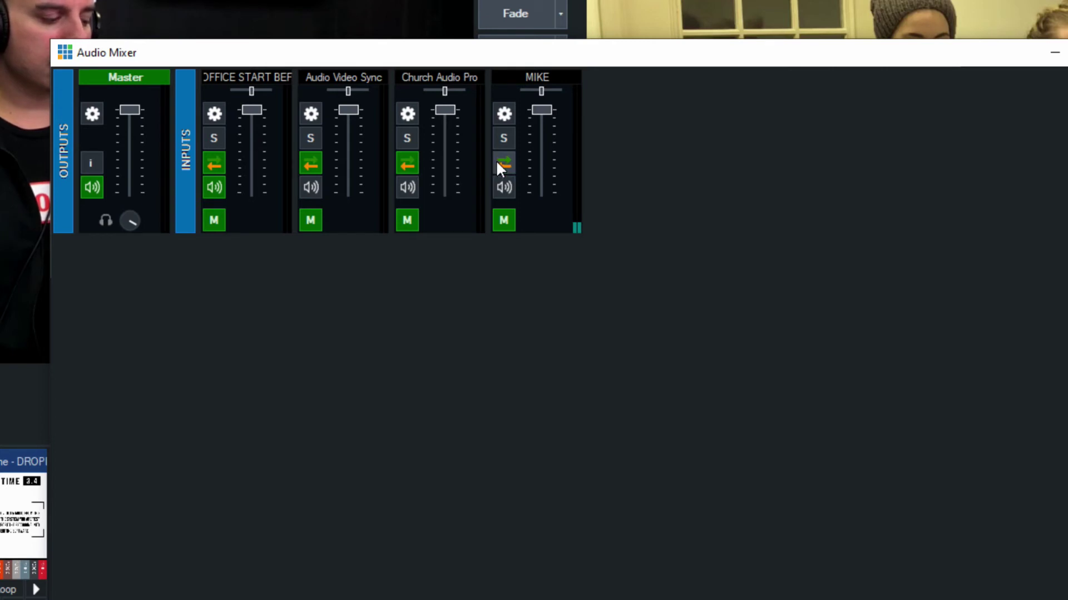
pyautogui.click(505, 188)
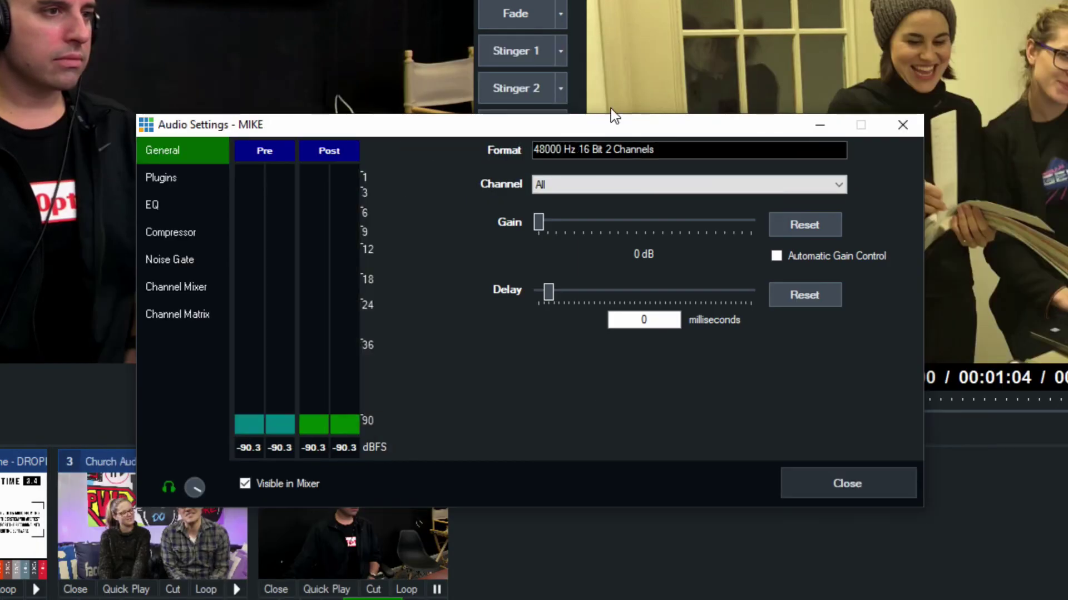
# Turn on automatic gain control for MIKE, raise its gain to 2 dB, then return it to 0 dB
pyautogui.moveTo(539, 126); pyautogui.dragTo(514, 113)
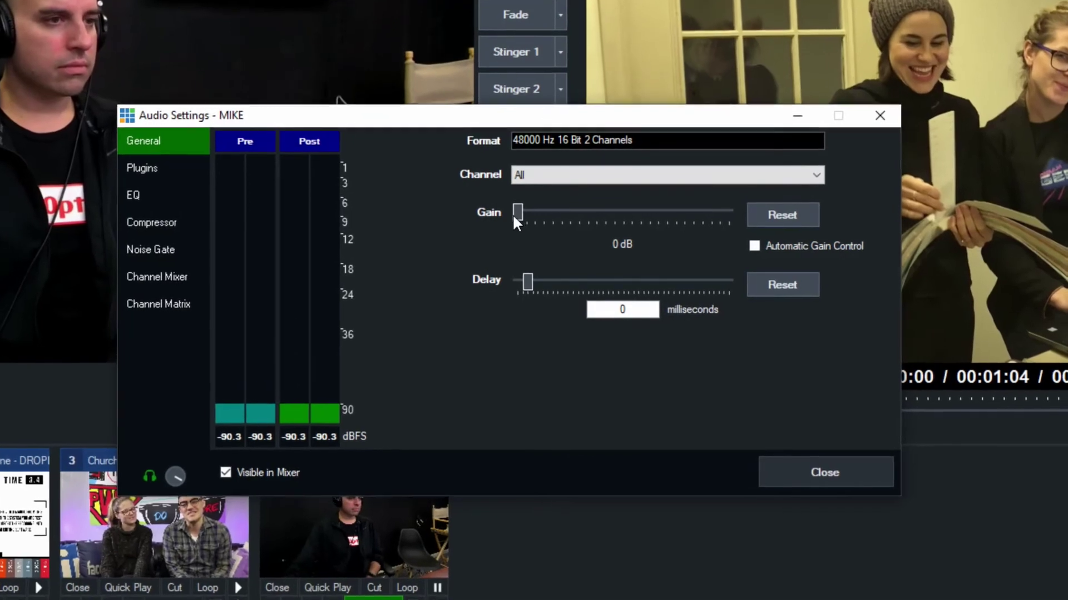
pyautogui.moveTo(514, 217)
pyautogui.mouseDown()
pyautogui.moveTo(595, 214)
pyautogui.moveTo(517, 218)
pyautogui.mouseUp()
pyautogui.click(755, 246)
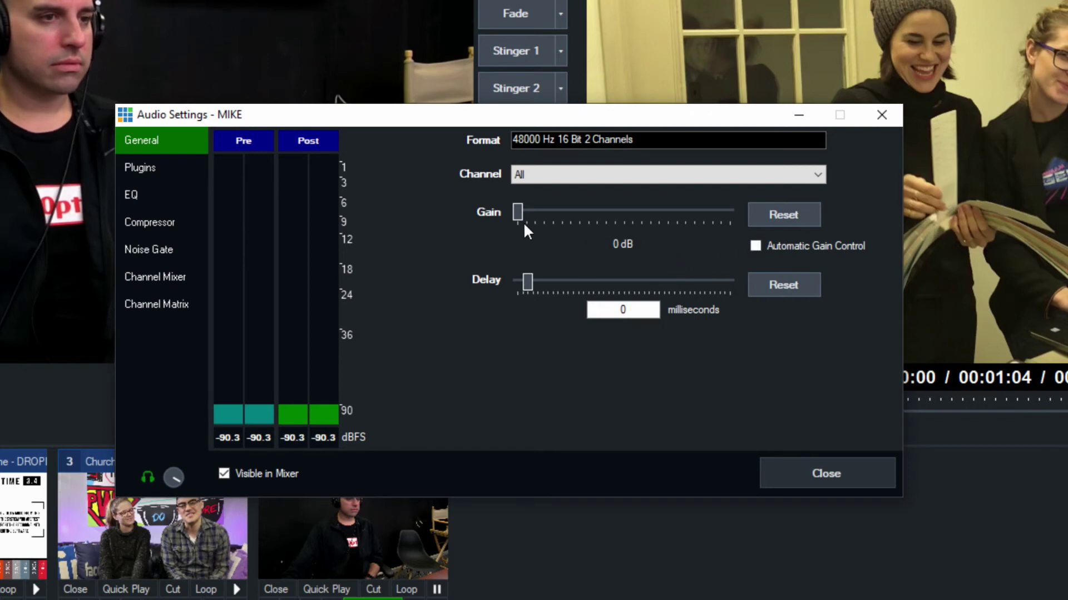
pyautogui.moveTo(519, 211); pyautogui.dragTo(536, 209)
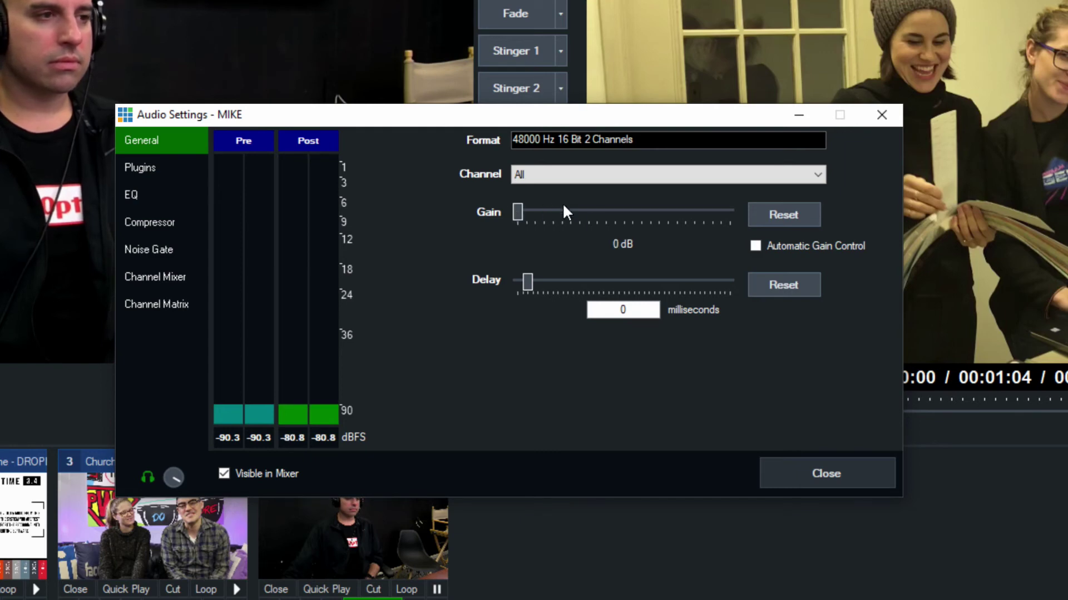
pyautogui.moveTo(534, 212); pyautogui.dragTo(504, 200)
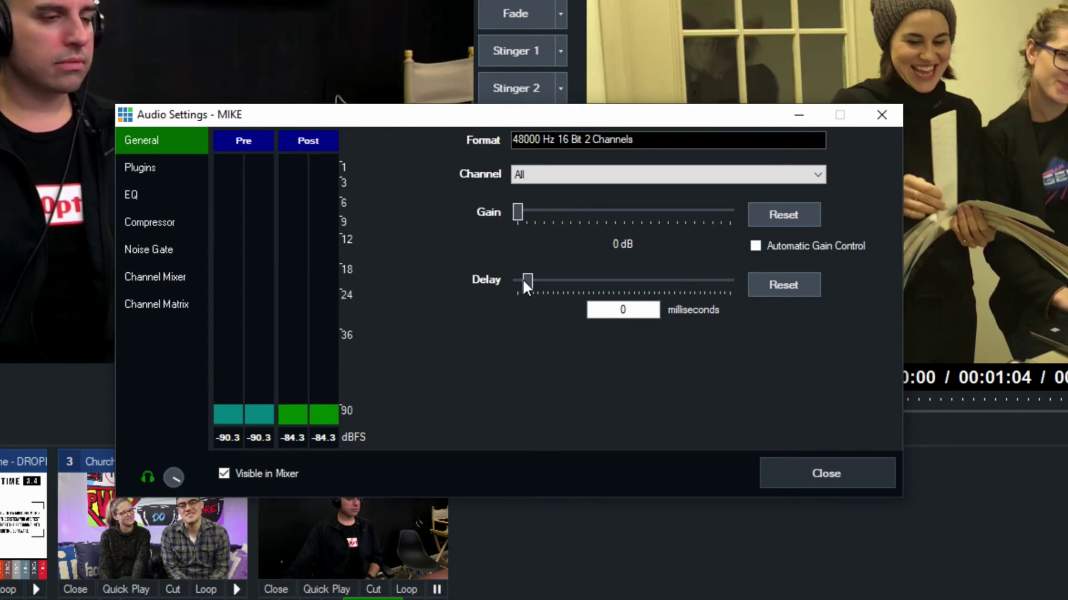
# Try adding delay to MIKE, reset it to 0 ms, and show the empty Plugins page
pyautogui.moveTo(523, 278); pyautogui.dragTo(531, 279)
pyautogui.click(773, 286)
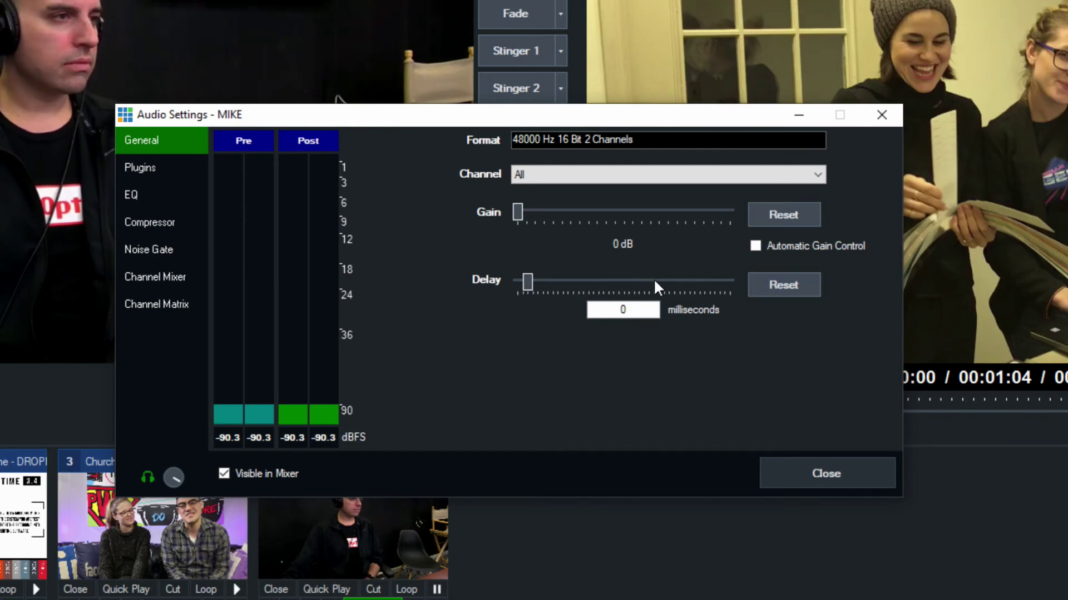
pyautogui.click(601, 309)
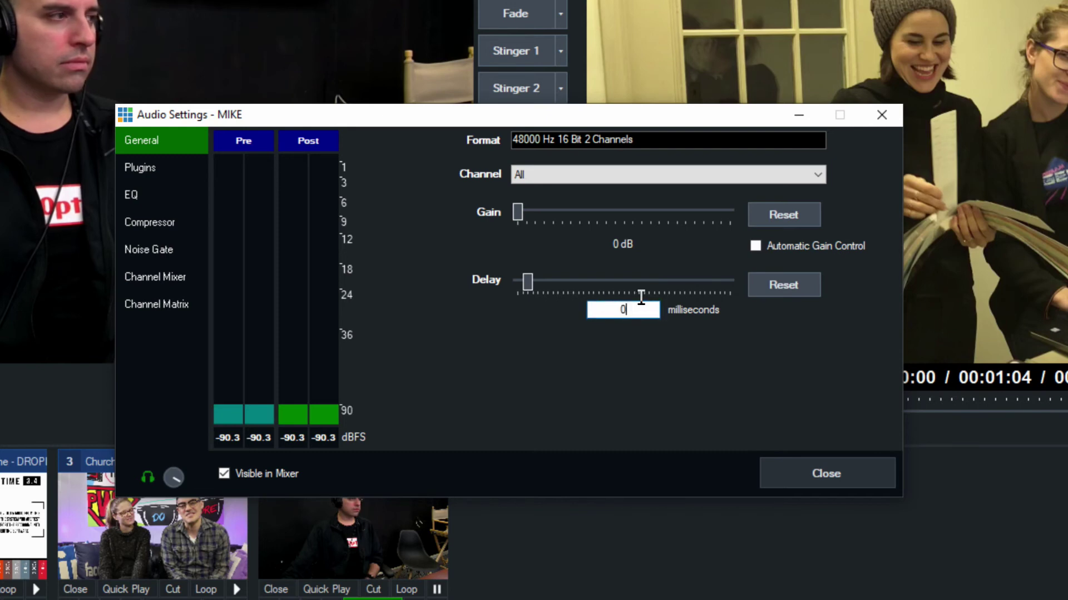
pyautogui.click(187, 167)
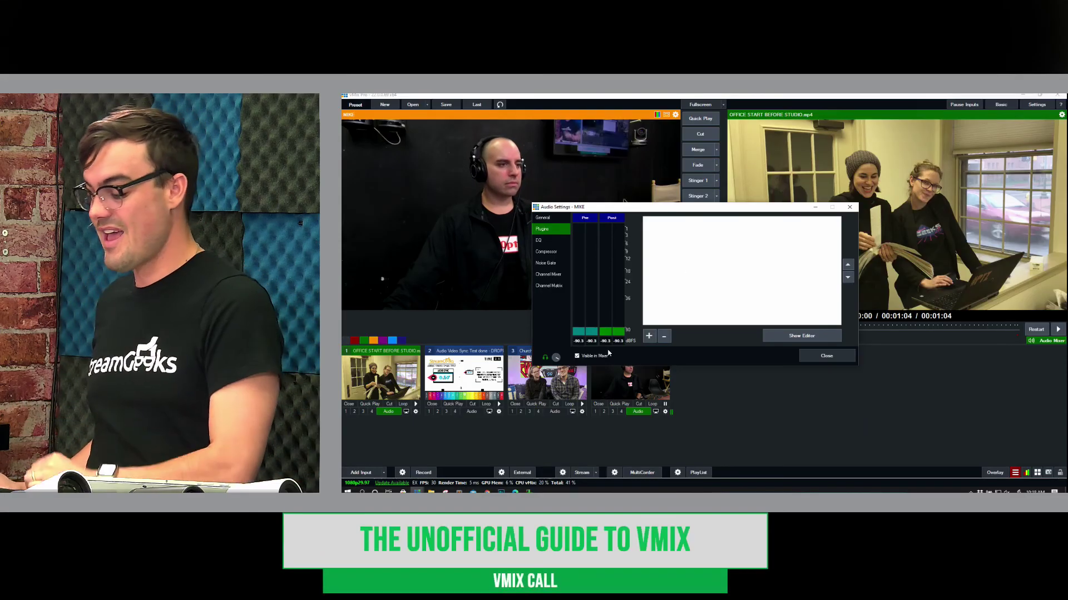
# Cut MIKE's EQ: 16k to about -8 dB, 8k near -2 dB, 31 Hz to -3.6 dB, and 62 Hz lower
pyautogui.click(536, 245)
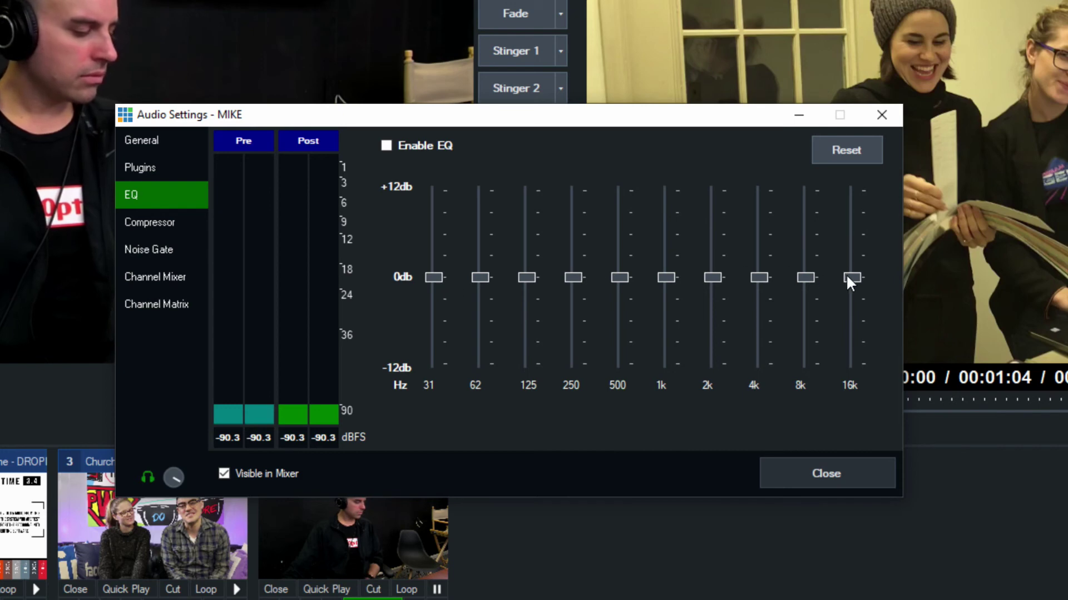
pyautogui.moveTo(848, 280); pyautogui.dragTo(853, 324)
pyautogui.moveTo(806, 277); pyautogui.dragTo(805, 301)
pyautogui.moveTo(434, 277); pyautogui.dragTo(440, 304)
pyautogui.click(479, 289)
pyautogui.click(474, 307)
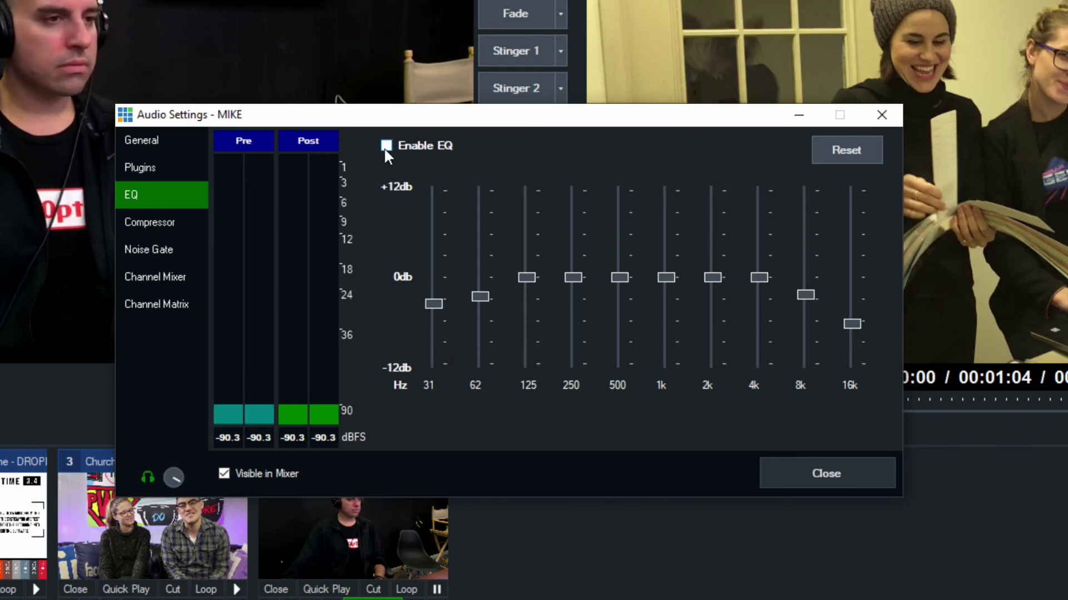
pyautogui.click(171, 225)
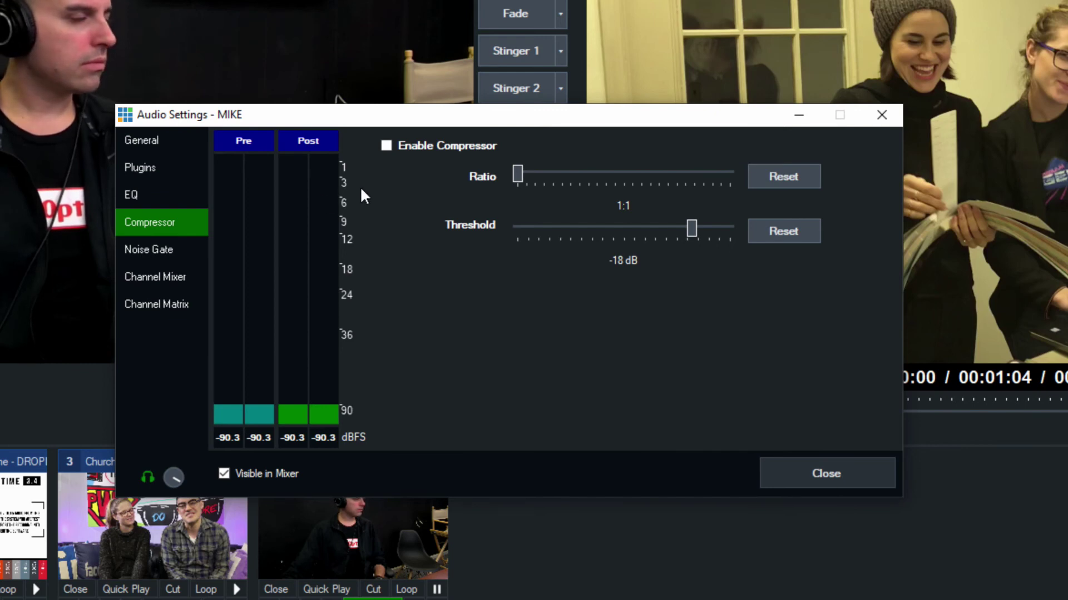
# Enable MIKE's compressor and drag the ratio up to about 4:1
pyautogui.click(423, 145)
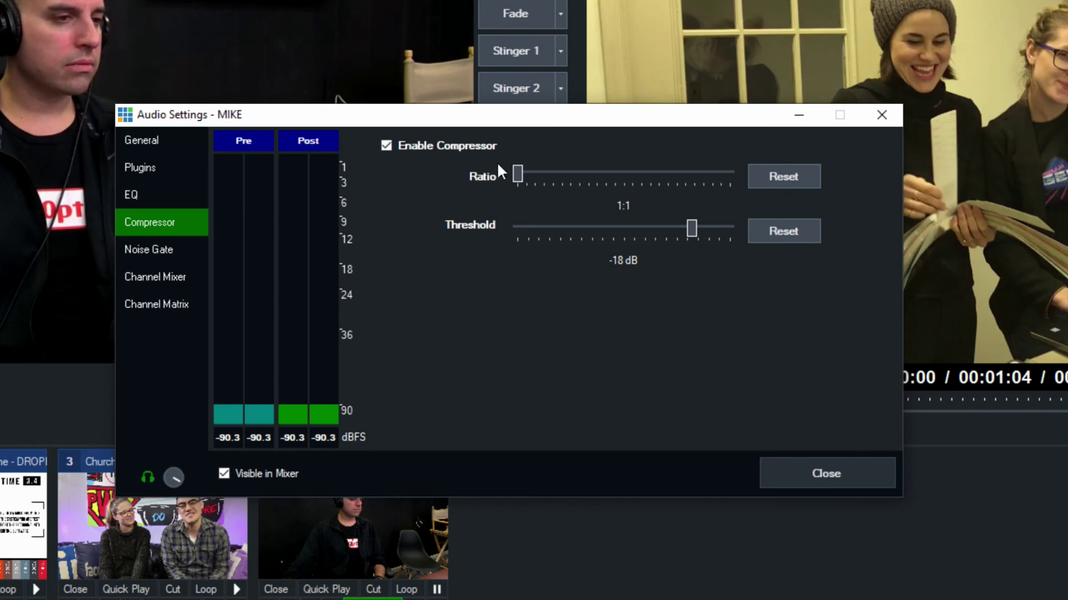
pyautogui.moveTo(512, 175); pyautogui.dragTo(582, 173)
# Enable MIKE's noise gate, try thresholds from -90 to -47 dB, and toggle the gate off and on
pyautogui.click(175, 251)
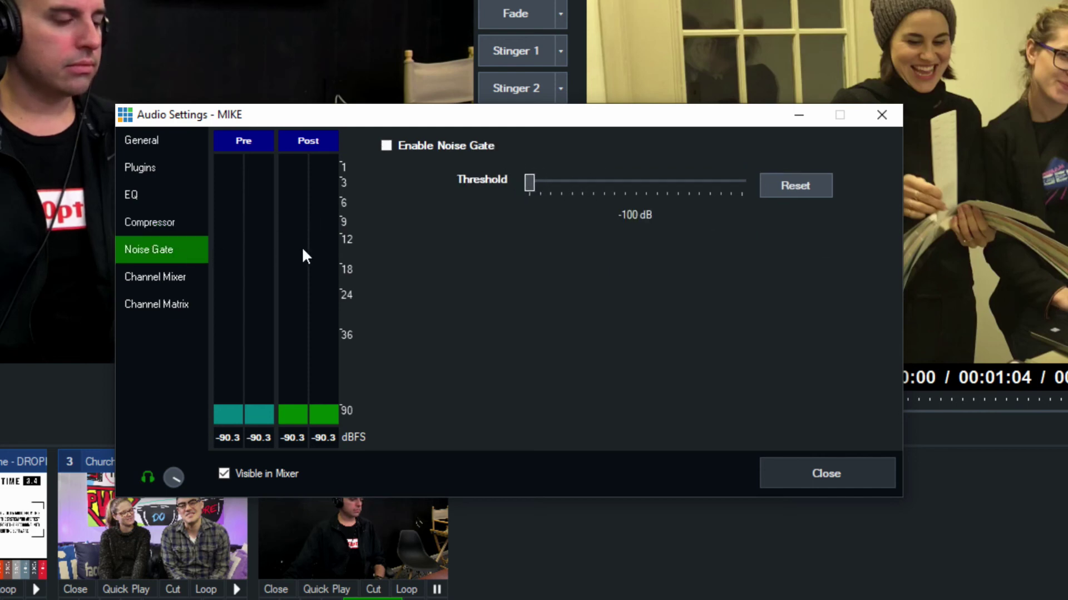
pyautogui.click(462, 145)
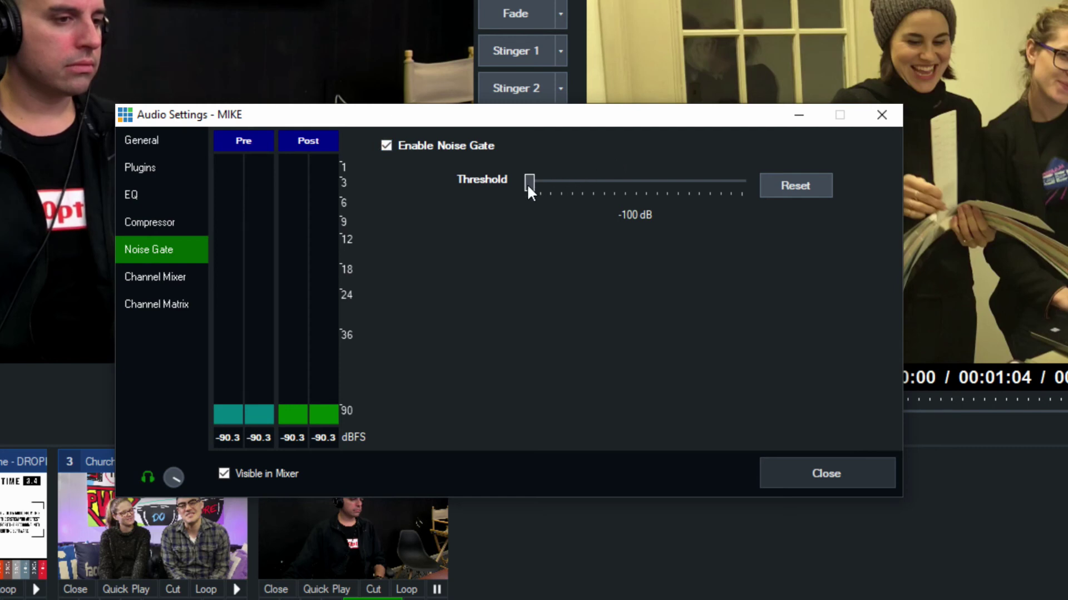
pyautogui.moveTo(529, 191); pyautogui.dragTo(550, 190)
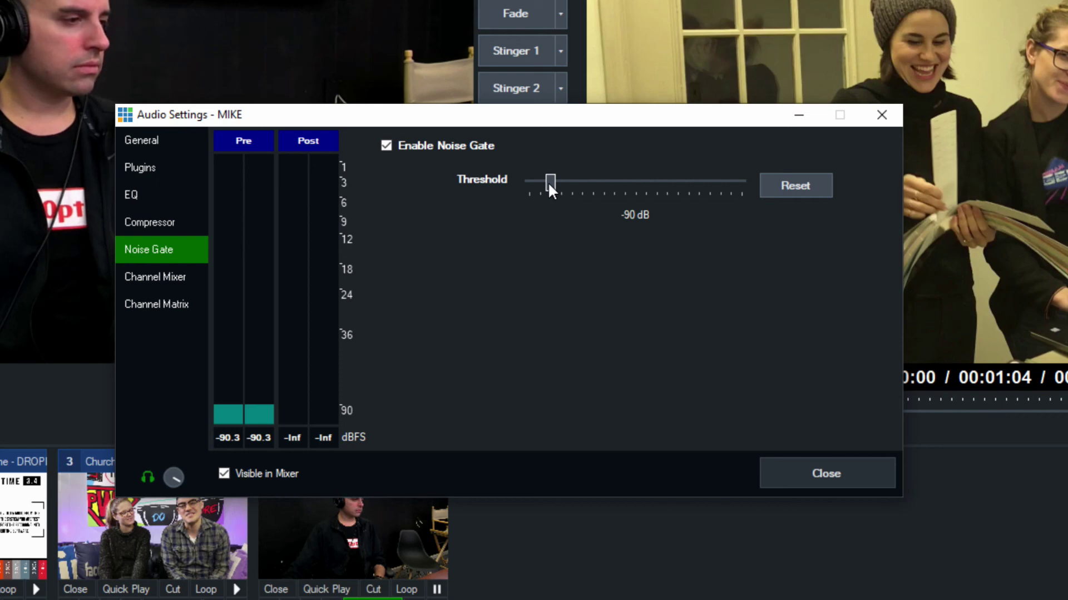
pyautogui.moveTo(548, 182); pyautogui.dragTo(529, 163)
pyautogui.moveTo(640, 183); pyautogui.dragTo(435, 168)
pyautogui.click(391, 148)
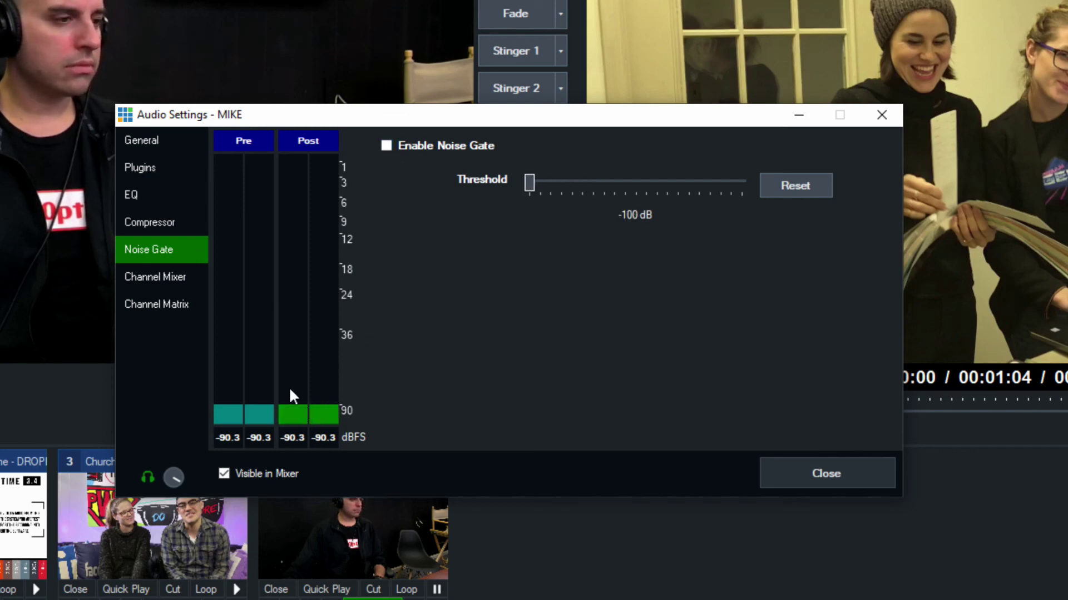
pyautogui.click(389, 146)
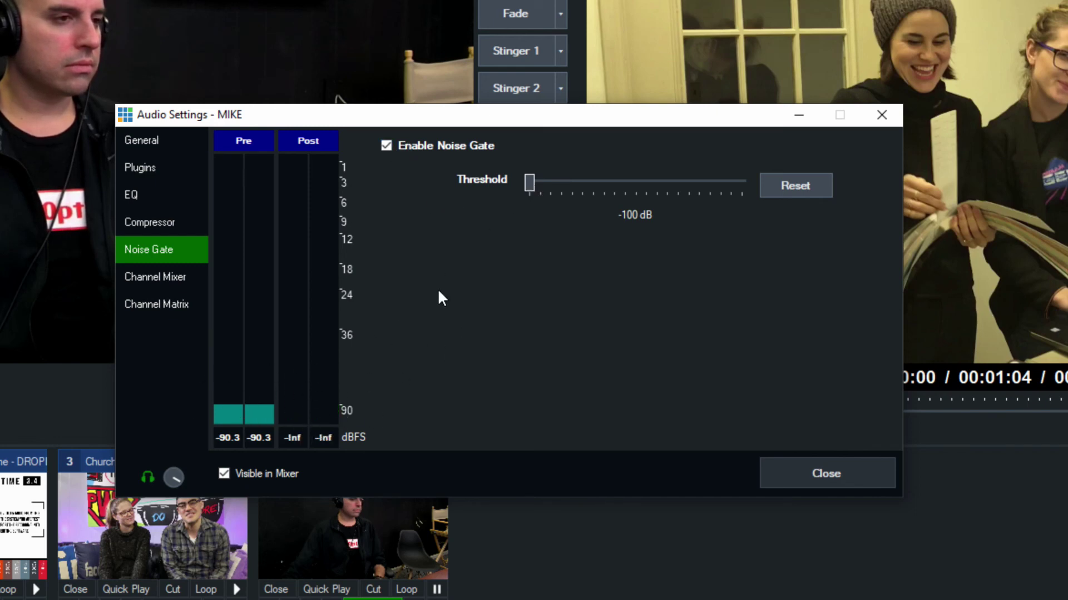
# Look over the Channel Mixer and Channel Matrix pages, then close the Audio Settings - MIKE window
pyautogui.click(176, 285)
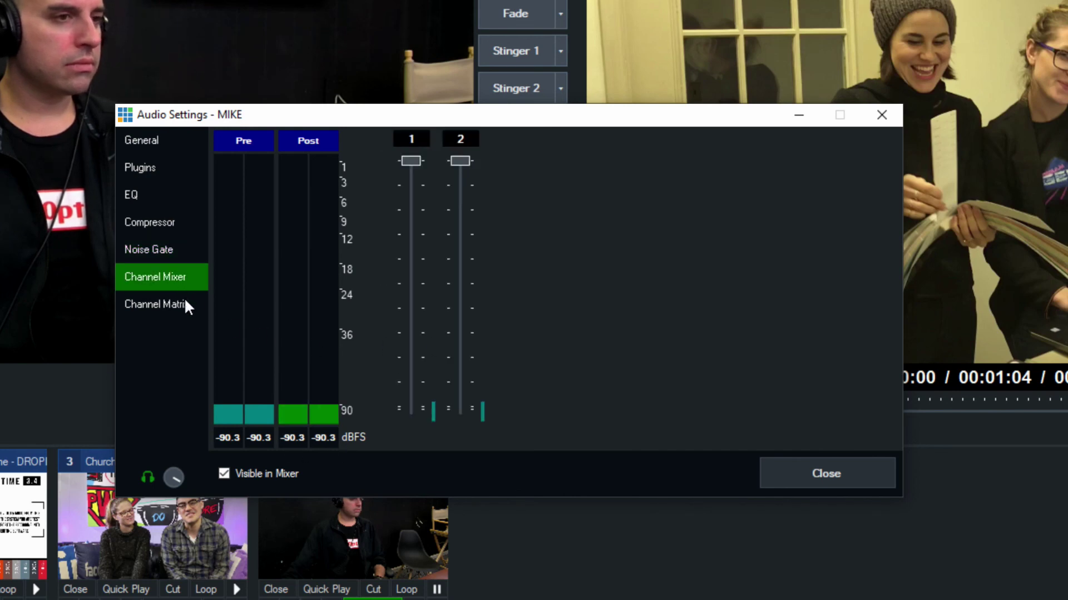
pyautogui.click(186, 304)
pyautogui.click(171, 284)
pyautogui.click(881, 115)
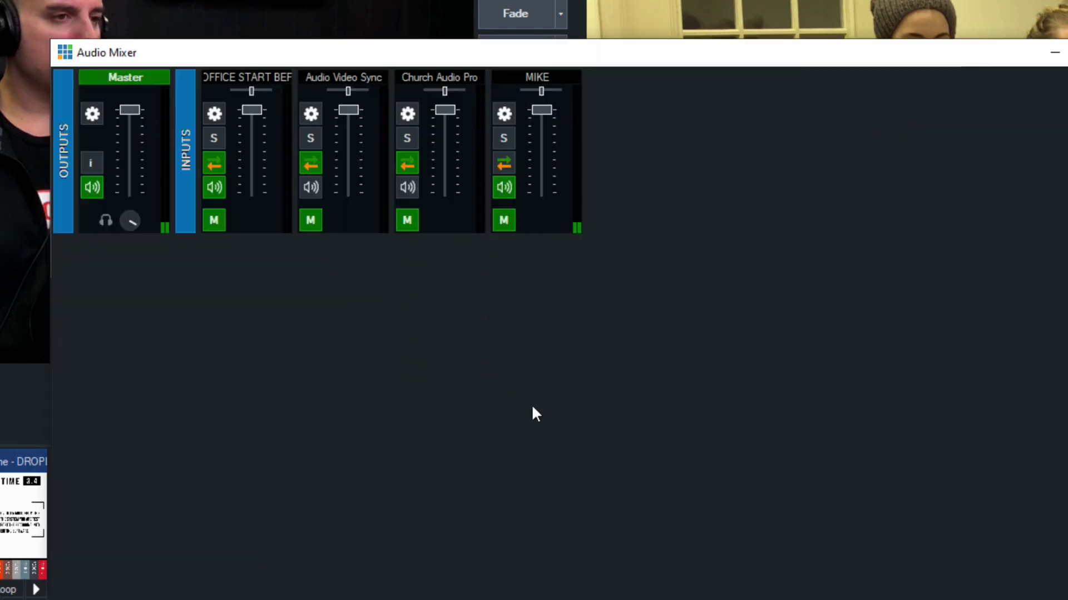